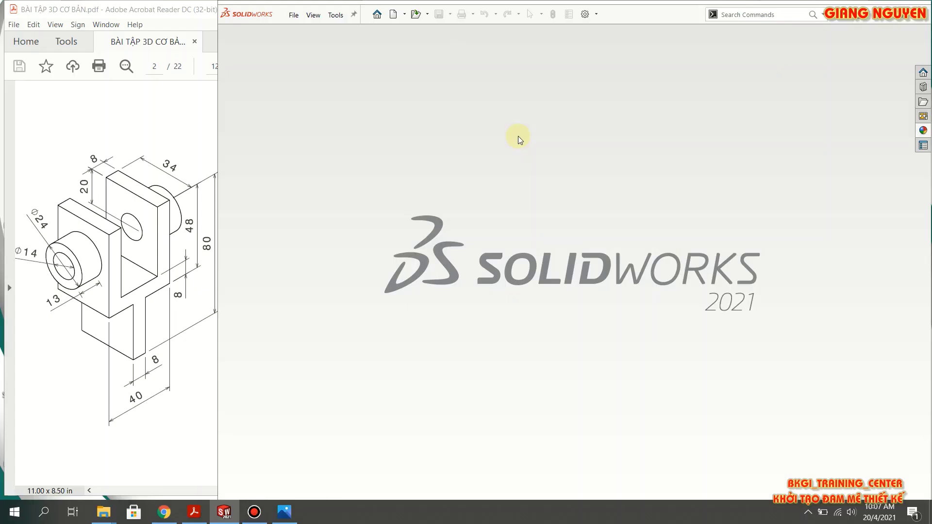
- Create a new part from the BKGI_PART template
{"action": "left_click", "coordinate": [393, 18]}
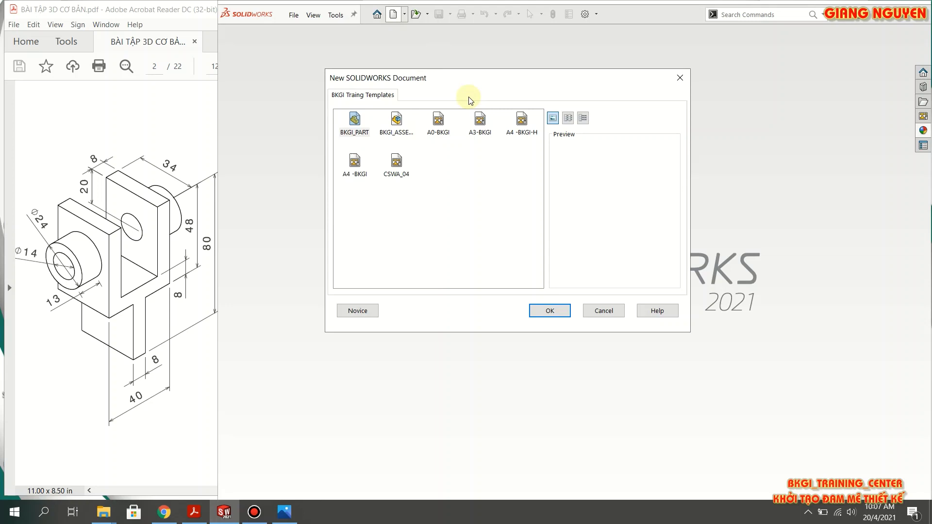
{"action": "left_click", "coordinate": [369, 125]}
{"action": "left_click", "coordinate": [541, 305]}
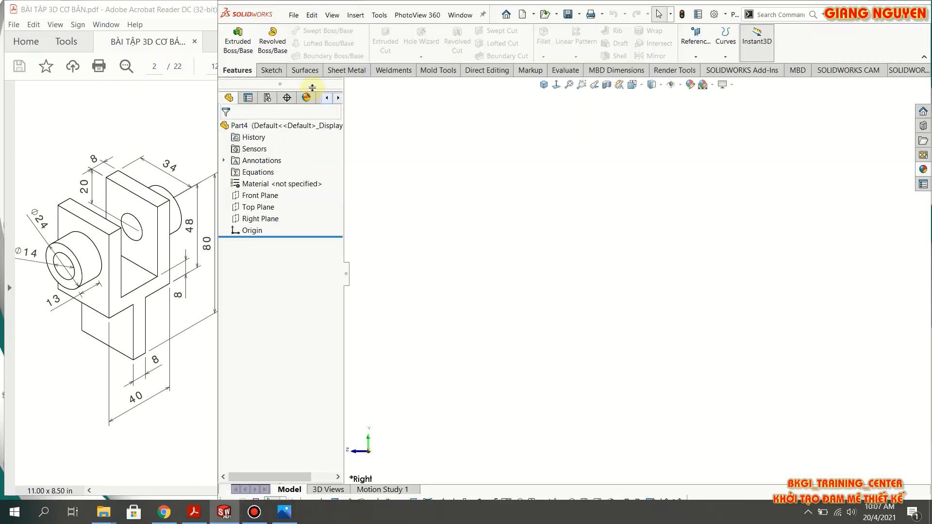
- Start a new sketch on the Right Plane
{"action": "left_click", "coordinate": [270, 70]}
{"action": "left_click", "coordinate": [233, 35]}
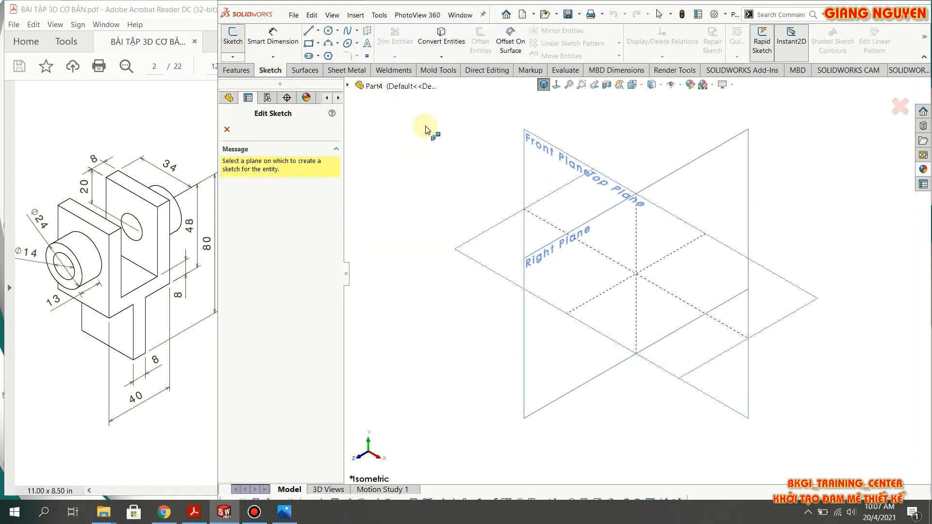
{"action": "left_click", "coordinate": [536, 261]}
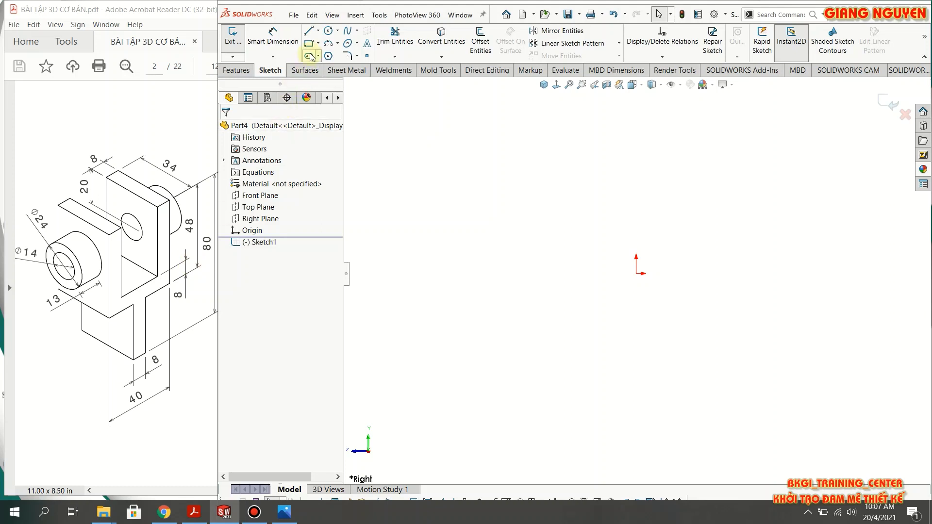
- Draw a vertical centerline straight up from the origin
{"action": "left_click", "coordinate": [317, 31]}
{"action": "left_click", "coordinate": [331, 54]}
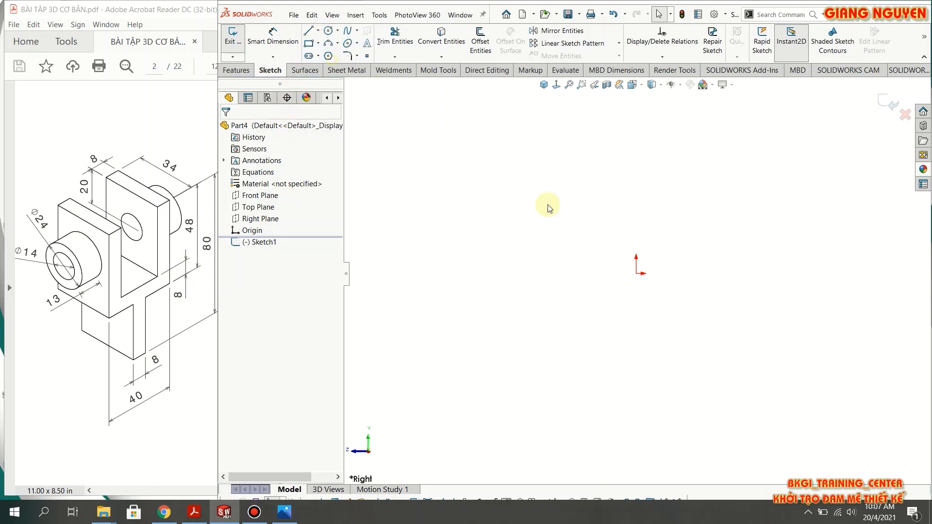
{"action": "left_click", "coordinate": [636, 273]}
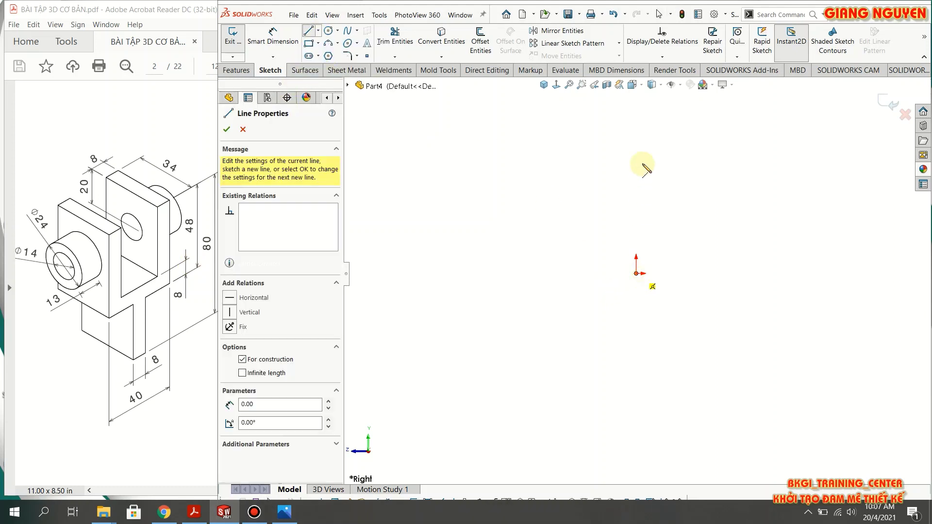
{"action": "left_click", "coordinate": [636, 122]}
{"action": "key", "text": "Escape"}
{"action": "key", "text": "Escape"}
{"action": "scroll", "coordinate": [694, 155], "scroll_direction": "down", "scroll_amount": 3}
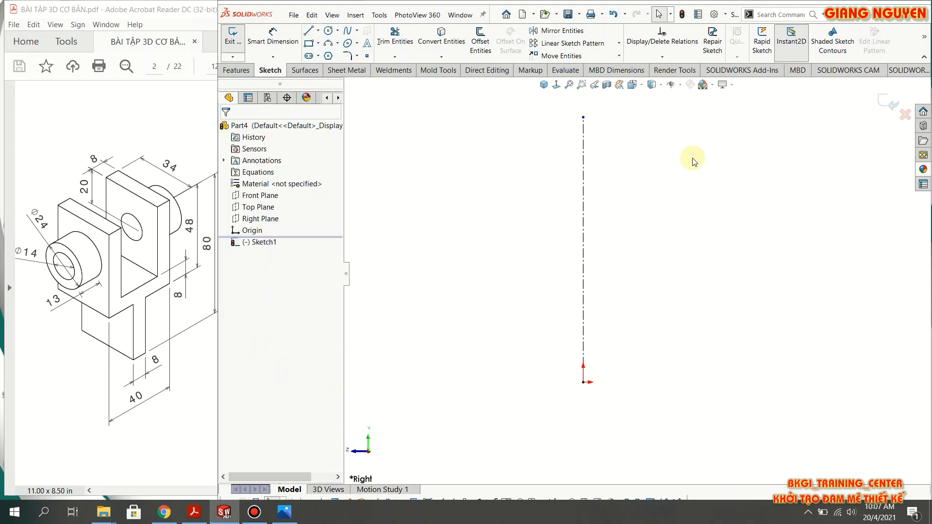
- Draw an open stepped chain of lines from the origin to the right of the centerline
{"action": "left_click", "coordinate": [309, 35]}
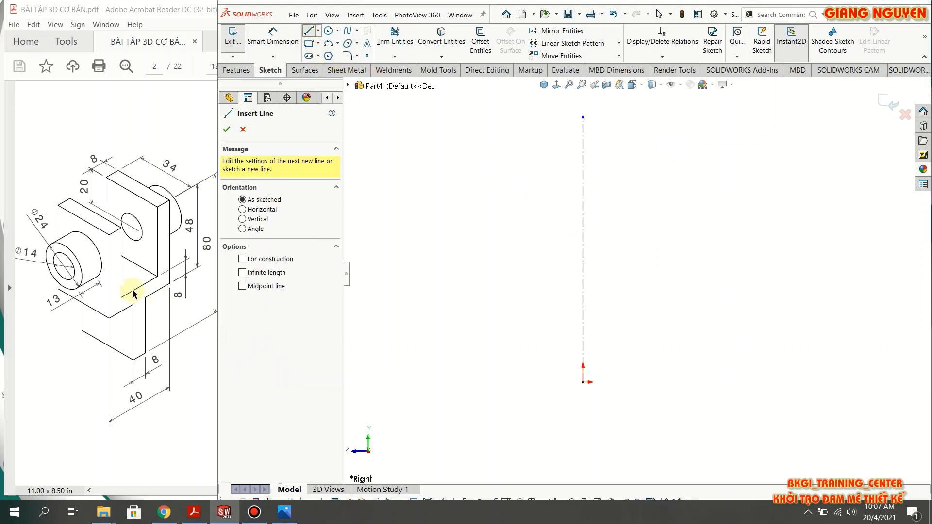
{"action": "left_click", "coordinate": [583, 382]}
{"action": "left_click", "coordinate": [626, 382]}
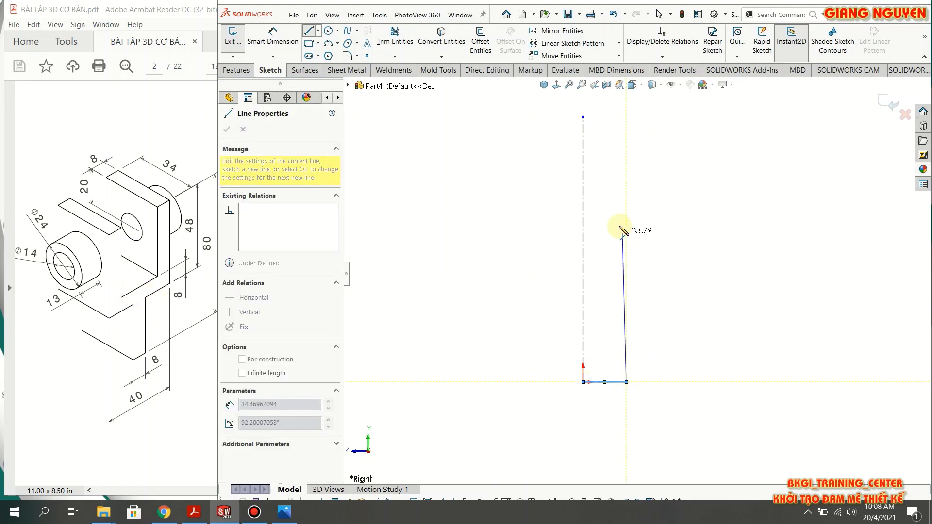
{"action": "left_click", "coordinate": [627, 250]}
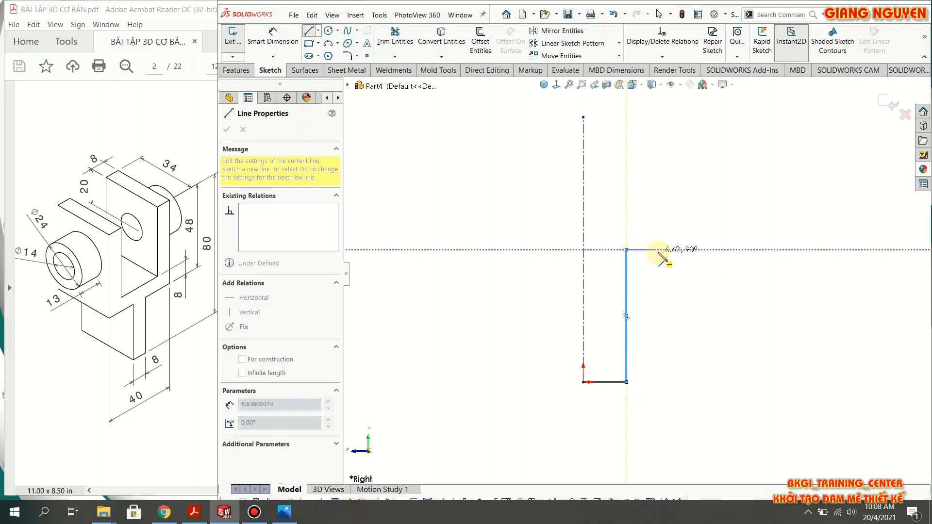
{"action": "left_click", "coordinate": [660, 249]}
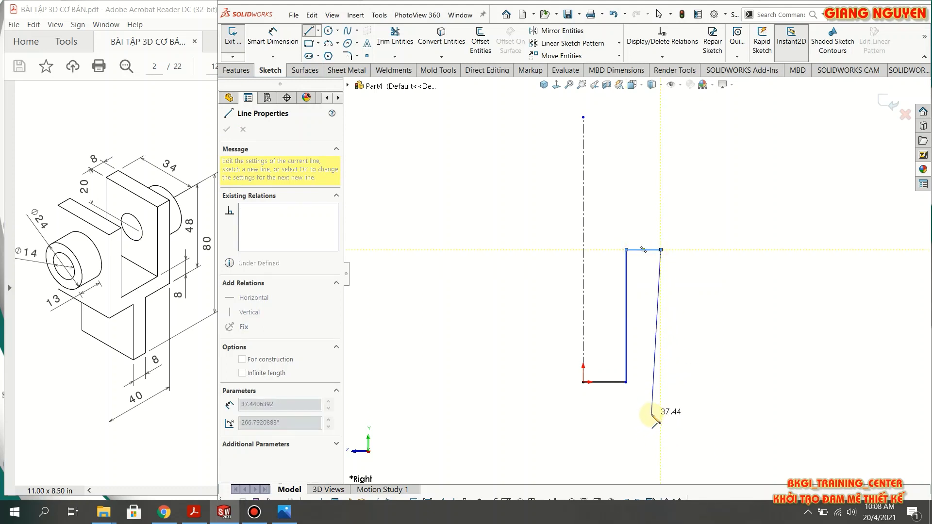
{"action": "left_click", "coordinate": [660, 400]}
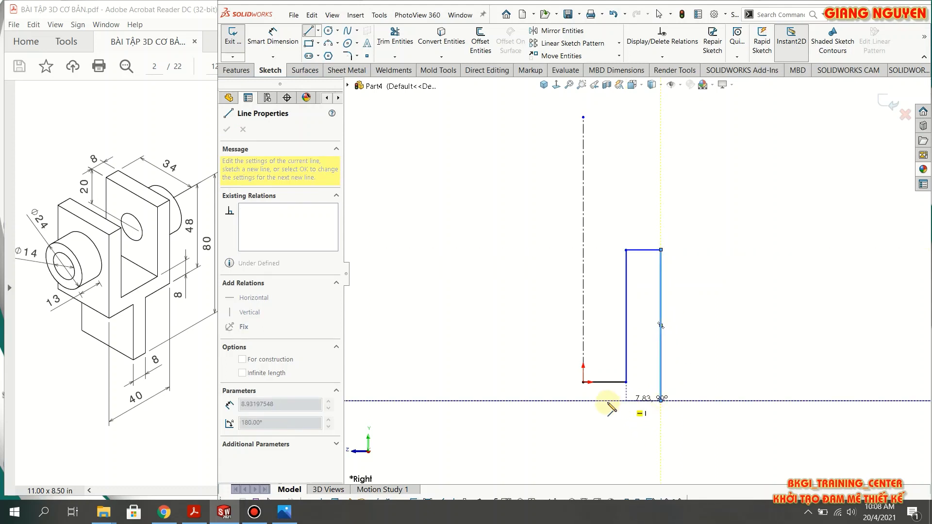
{"action": "left_click", "coordinate": [591, 400]}
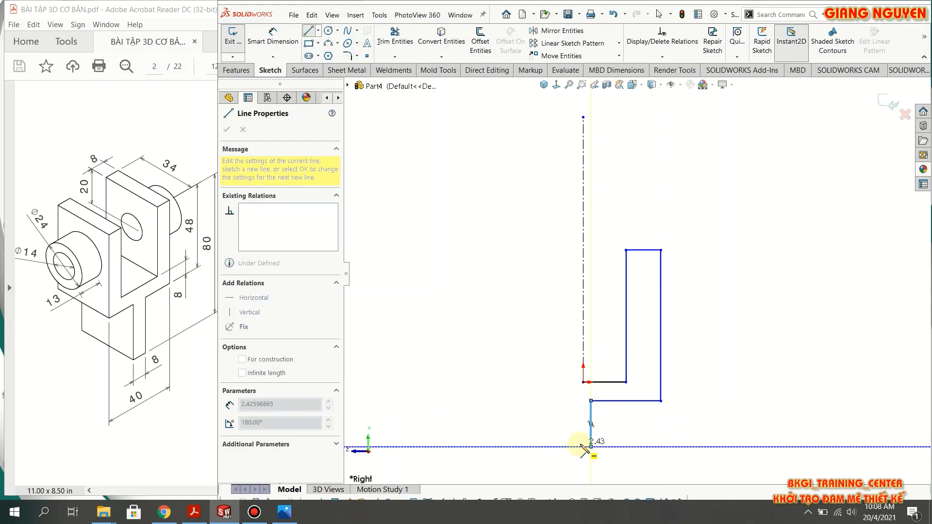
{"action": "left_click", "coordinate": [580, 447]}
{"action": "key", "text": "Escape"}
{"action": "scroll", "coordinate": [597, 457], "scroll_direction": "down", "scroll_amount": 2}
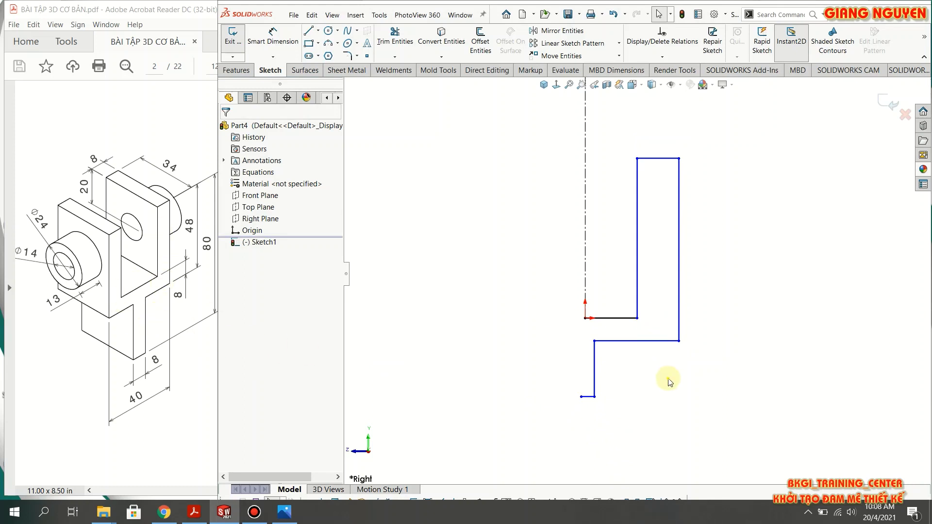
- Add a Vertical relation between the origin and the outline's bottom open endpoint
{"action": "left_click", "coordinate": [584, 318]}
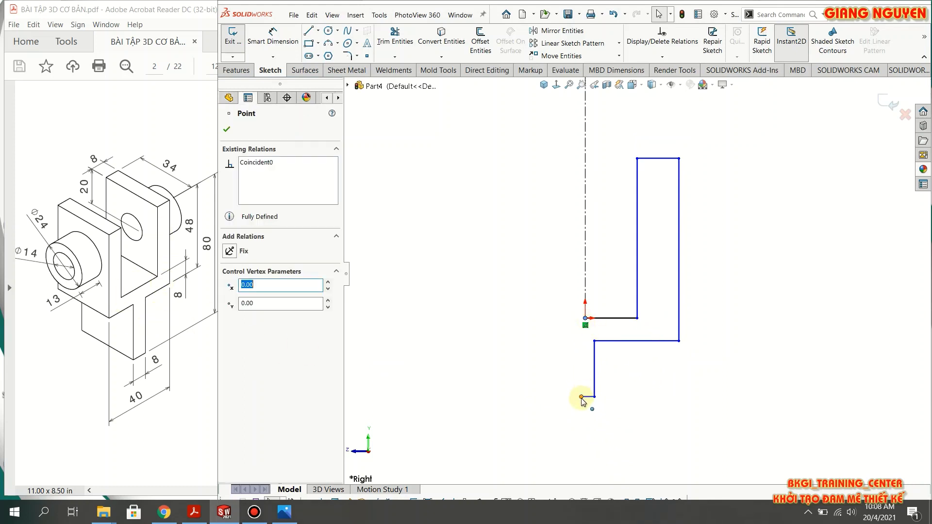
{"action": "left_click", "coordinate": [581, 397], "text": "ctrl"}
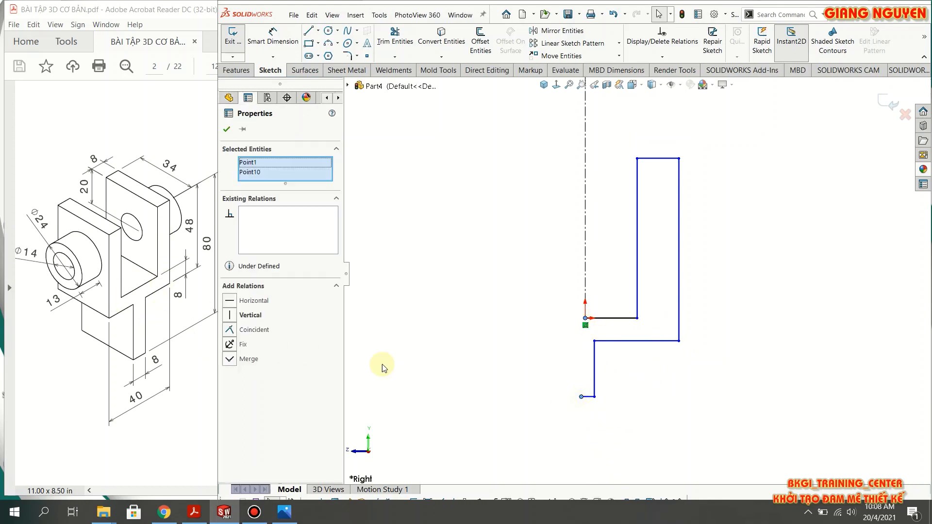
{"action": "left_click", "coordinate": [234, 316]}
{"action": "left_click", "coordinate": [227, 129]}
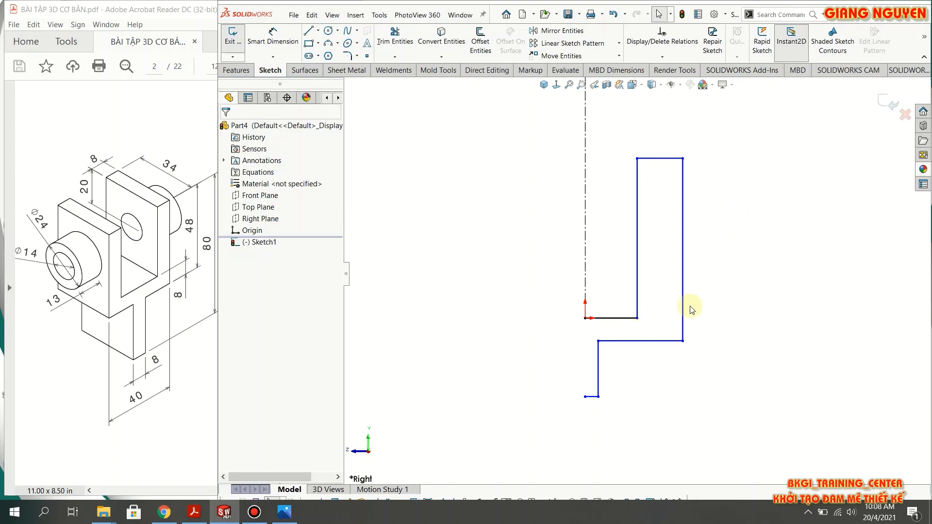
- Dimension the outline's overall height to 80 mm
{"action": "left_click", "coordinate": [274, 34]}
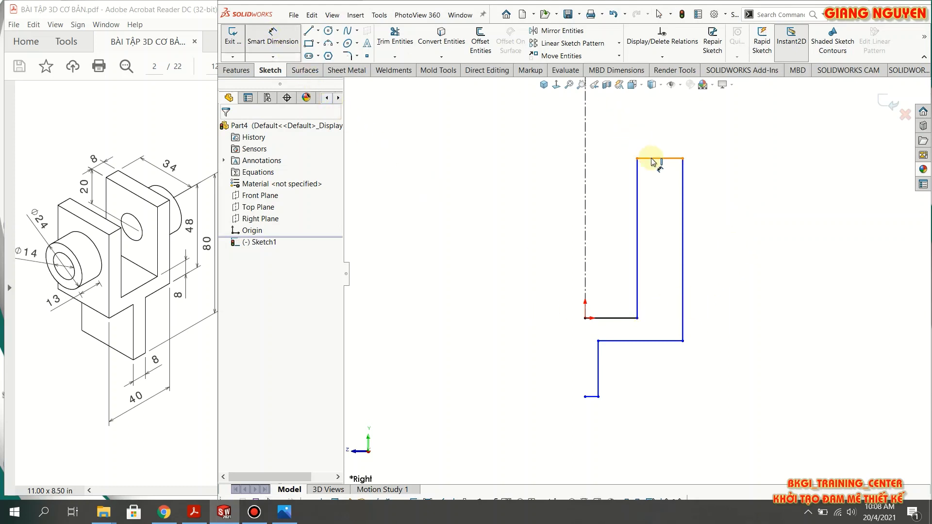
{"action": "left_click", "coordinate": [653, 159]}
{"action": "left_click", "coordinate": [591, 397]}
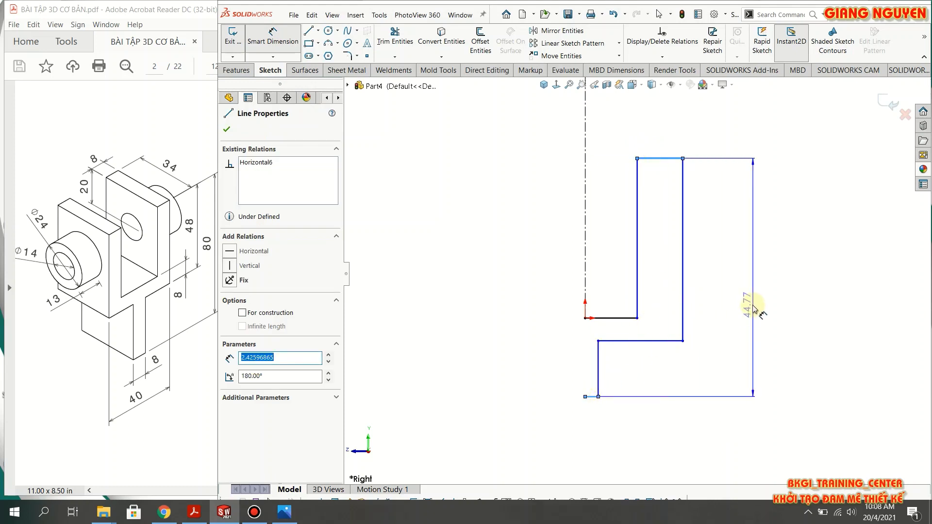
{"action": "left_click", "coordinate": [753, 310]}
{"action": "type", "text": "80"}
{"action": "key", "text": "Return"}
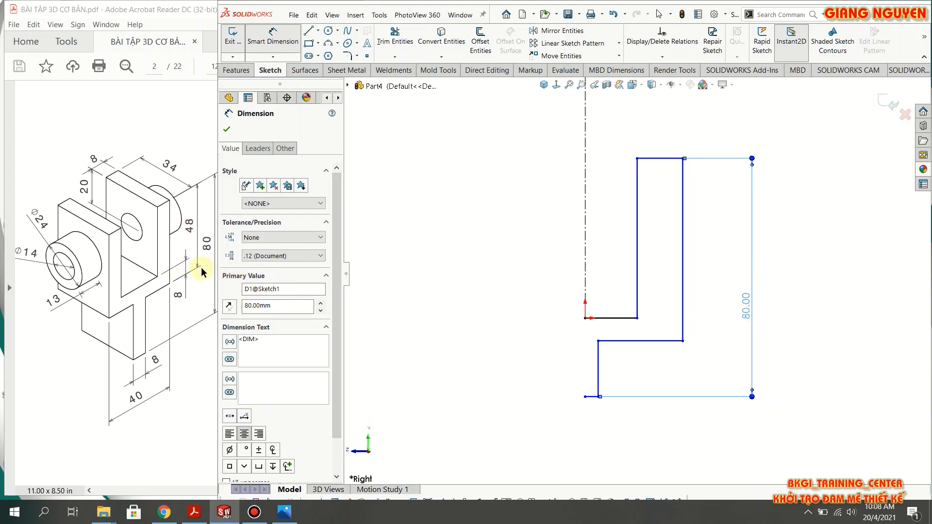
- Dimension the side plate height to 40 and drag the middle step line lower
{"action": "left_click", "coordinate": [684, 253]}
{"action": "left_click", "coordinate": [715, 261]}
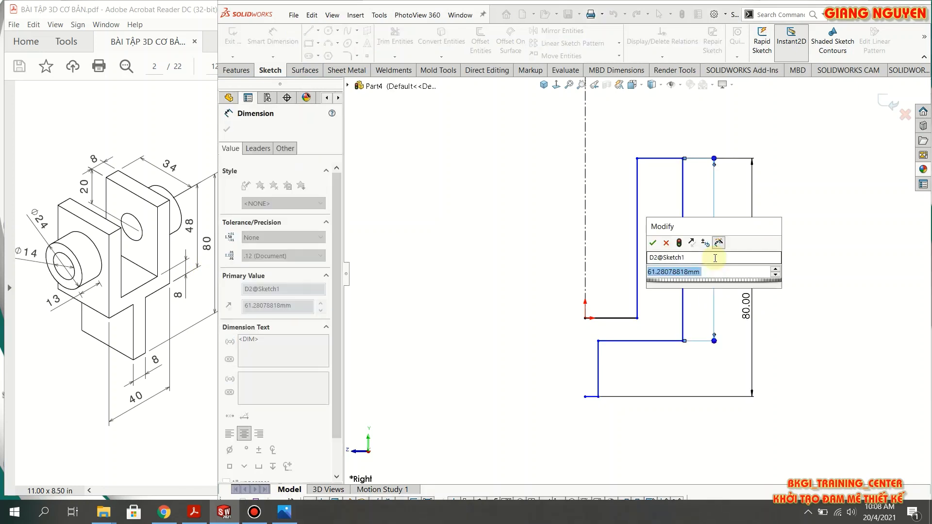
{"action": "type", "text": "40"}
{"action": "key", "text": "Return"}
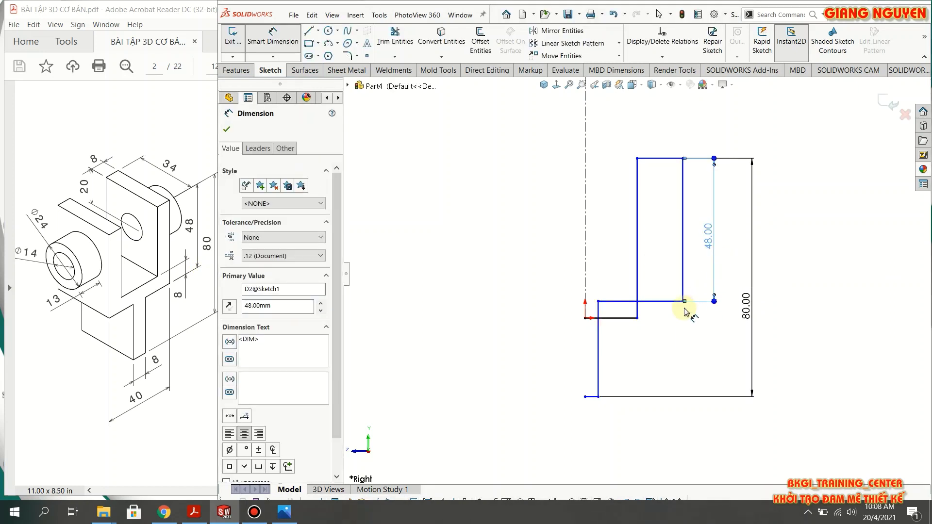
{"action": "key", "text": "Escape"}
{"action": "left_click_drag", "start_coordinate": [663, 303], "coordinate": [663, 329]}
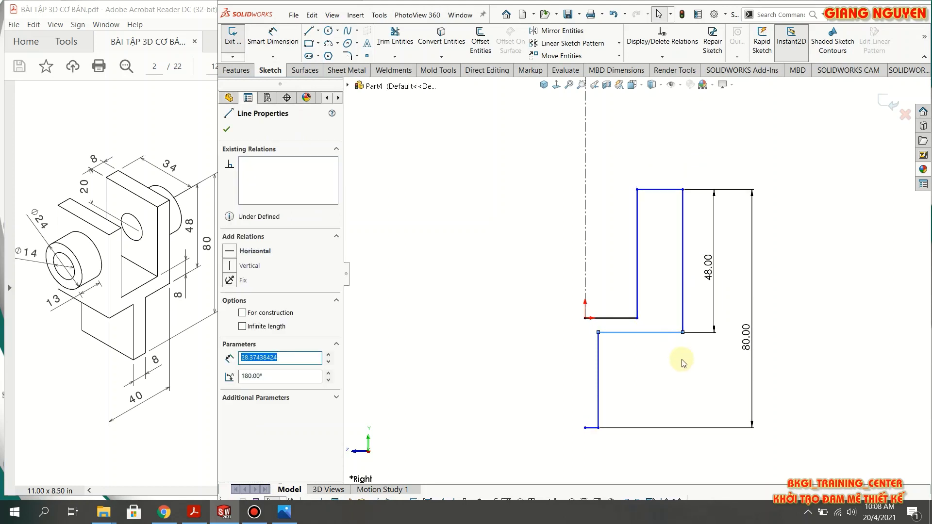
{"action": "left_click", "coordinate": [683, 363]}
{"action": "left_click_drag", "start_coordinate": [708, 264], "coordinate": [720, 274]}
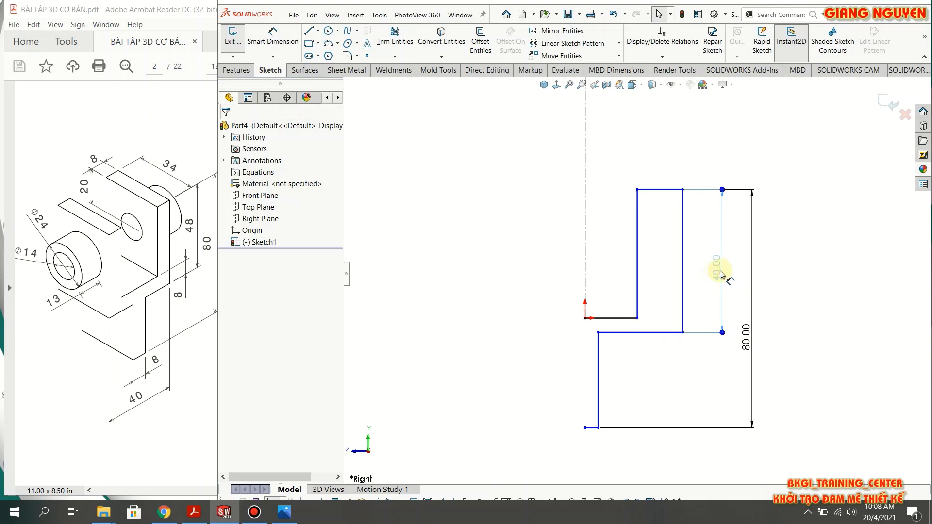
{"action": "left_click", "coordinate": [621, 319]}
{"action": "left_click", "coordinate": [375, 137]}
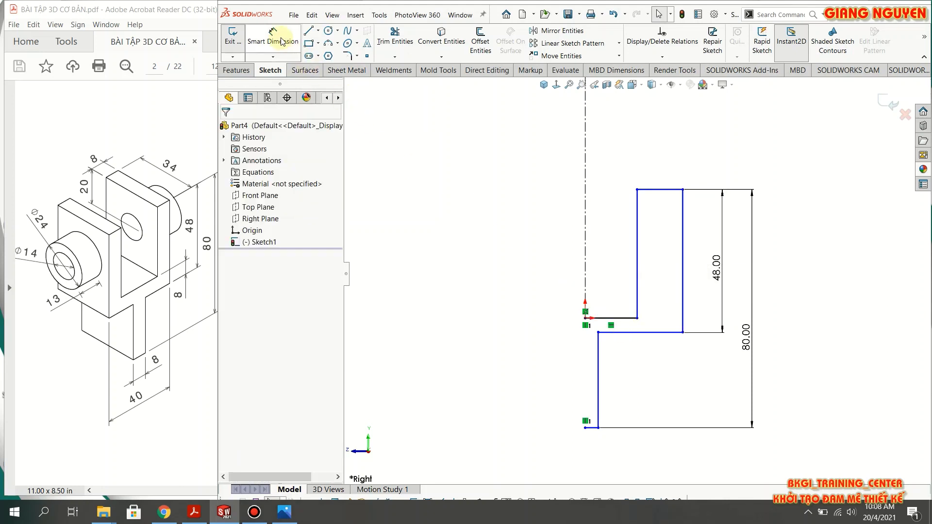
- Set the step gap and the top line width to 8 mm each
{"action": "left_click", "coordinate": [273, 36]}
{"action": "left_click", "coordinate": [624, 318]}
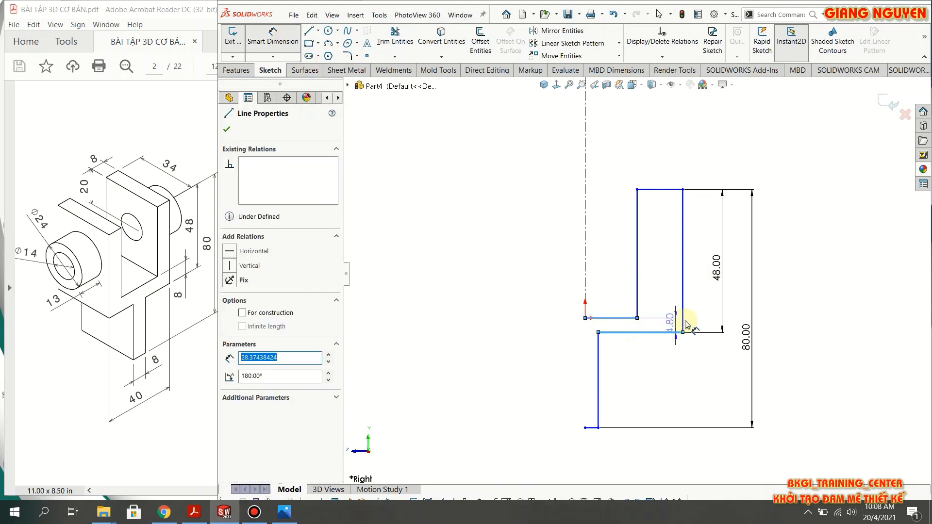
{"action": "left_click", "coordinate": [702, 323]}
{"action": "type", "text": "8"}
{"action": "key", "text": "Return"}
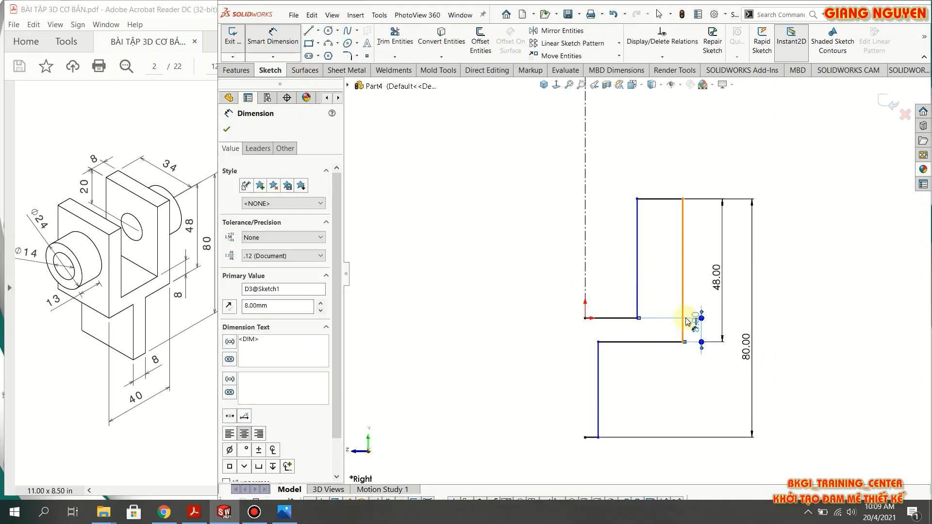
{"action": "left_click", "coordinate": [660, 197]}
{"action": "left_click", "coordinate": [660, 163]}
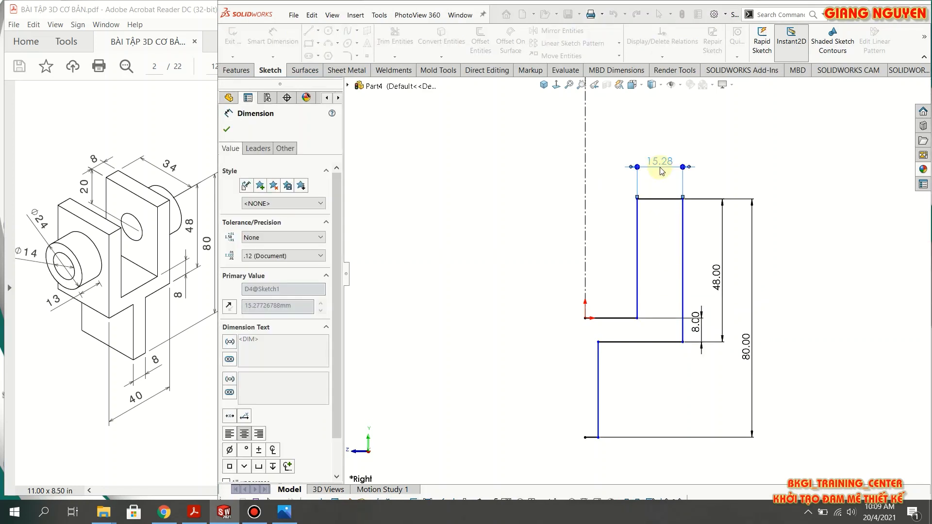
{"action": "type", "text": "8"}
{"action": "key", "text": "Return"}
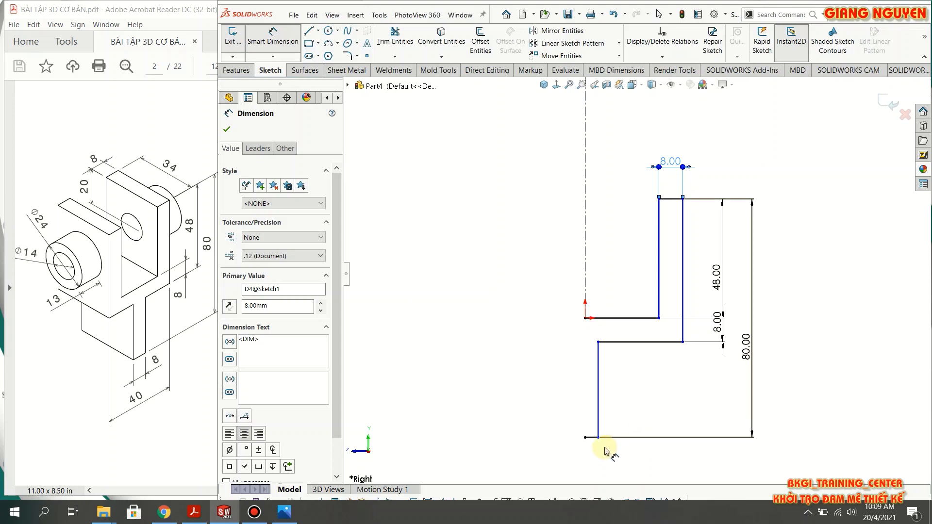
- Offset the stem line 8 mm from the centerline and shift the arm's outer edge right
{"action": "left_click", "coordinate": [598, 404]}
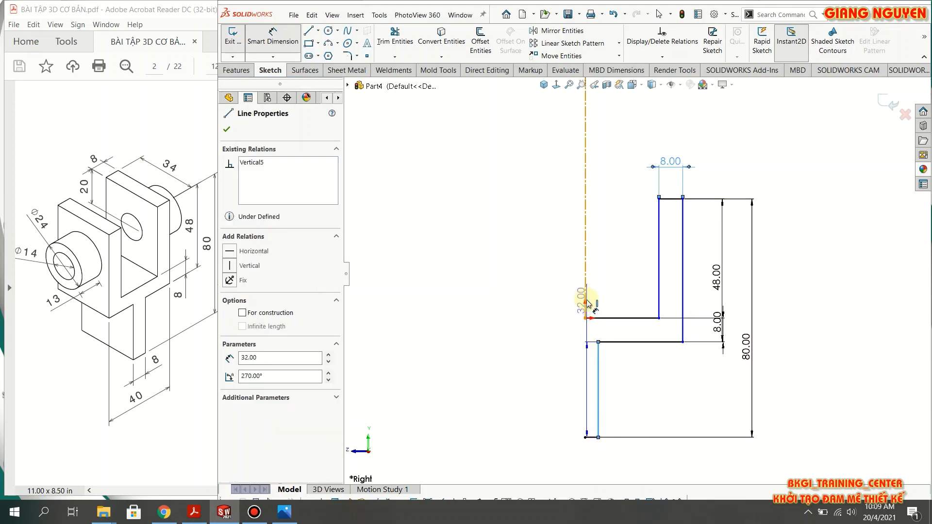
{"action": "left_click", "coordinate": [586, 283]}
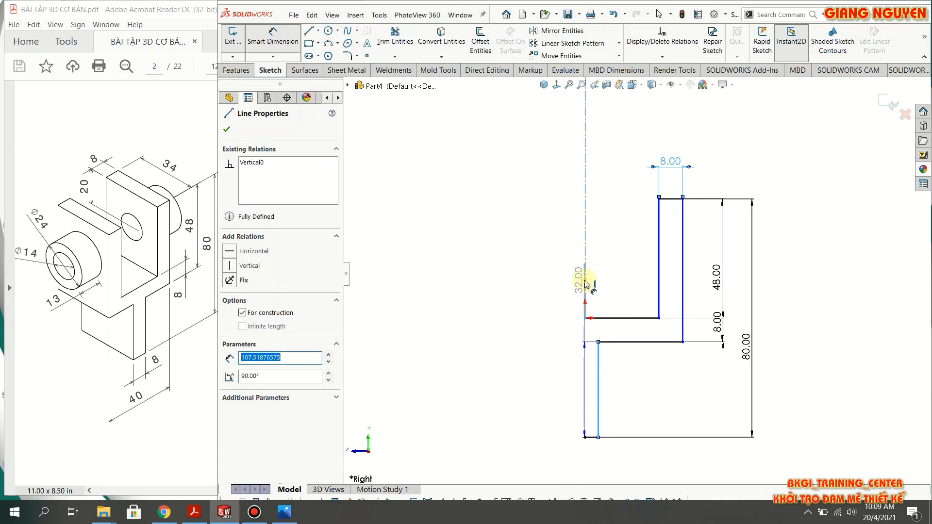
{"action": "left_click", "coordinate": [585, 458]}
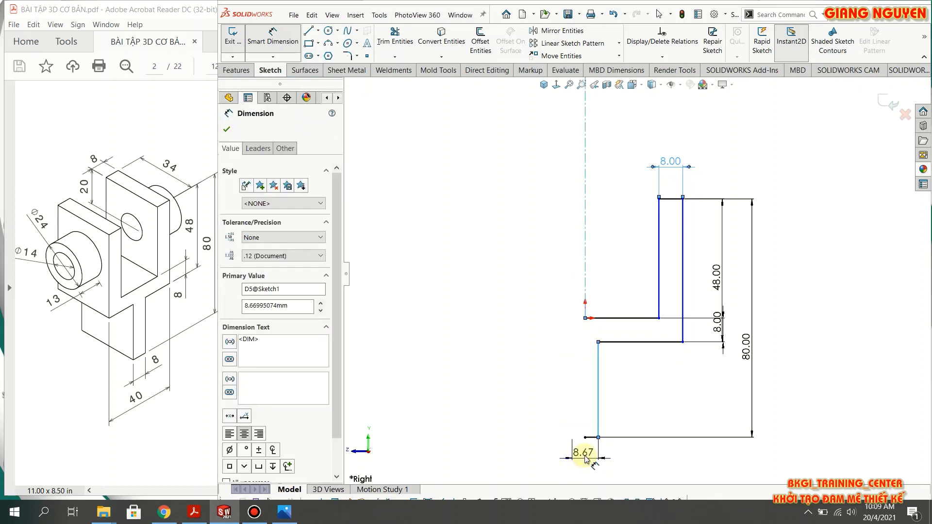
{"action": "type", "text": "8"}
{"action": "key", "text": "Return"}
{"action": "scroll", "coordinate": [624, 374], "scroll_direction": "down", "scroll_amount": 2}
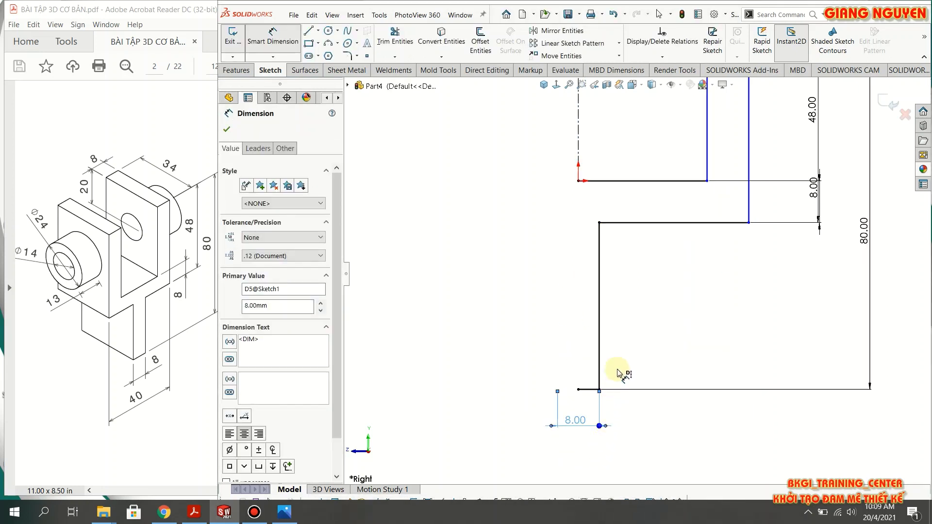
{"action": "scroll", "coordinate": [624, 395], "scroll_direction": "up", "scroll_amount": 2}
{"action": "scroll", "coordinate": [624, 395], "scroll_direction": "up", "scroll_amount": 1}
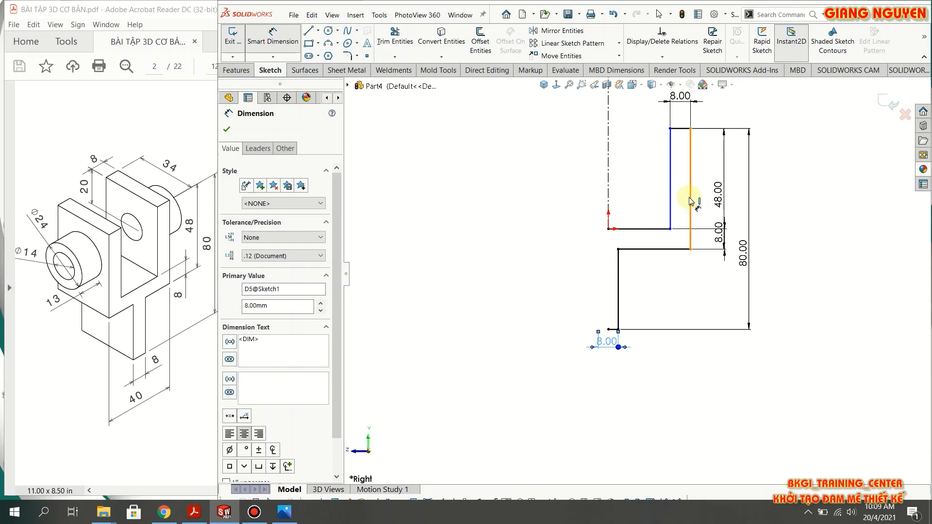
{"action": "key", "text": "Escape"}
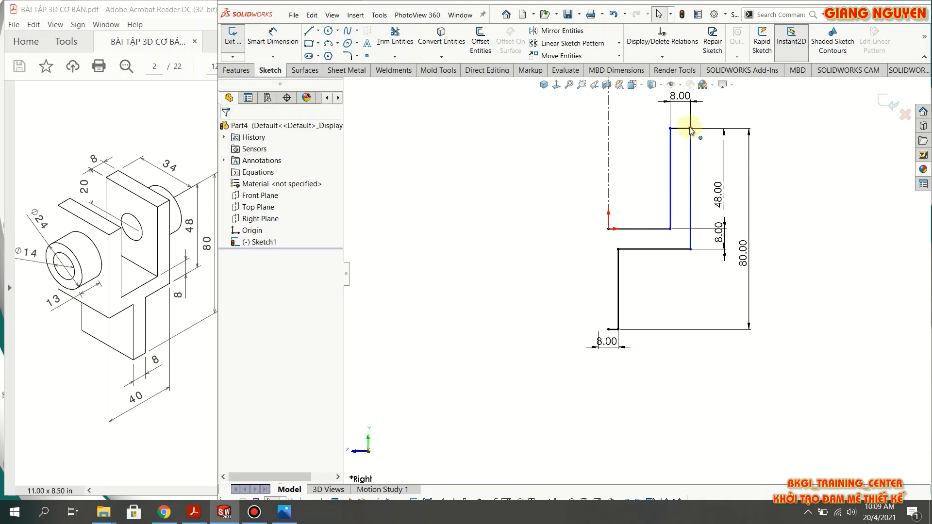
{"action": "mouse_move", "coordinate": [691, 129]}
{"action": "left_mouse_down"}
{"action": "mouse_move", "coordinate": [711, 155]}
{"action": "mouse_move", "coordinate": [696, 146]}
{"action": "left_mouse_up"}
{"action": "scroll", "coordinate": [681, 306], "scroll_direction": "up", "scroll_amount": 1}
{"action": "scroll", "coordinate": [668, 150], "scroll_direction": "down", "scroll_amount": 2}
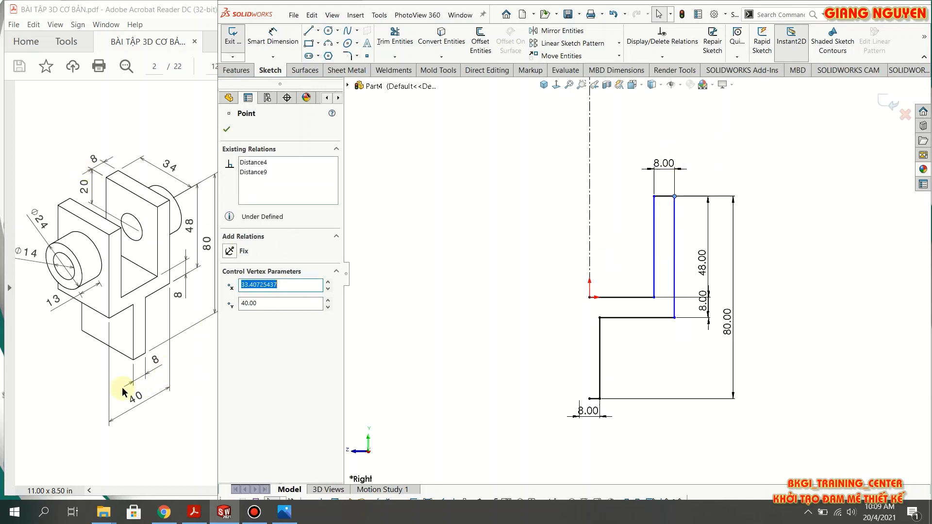
- Dimension the arm's outer edge across the centerline, first as 20 then edited to 40 mm
{"action": "left_click", "coordinate": [272, 39]}
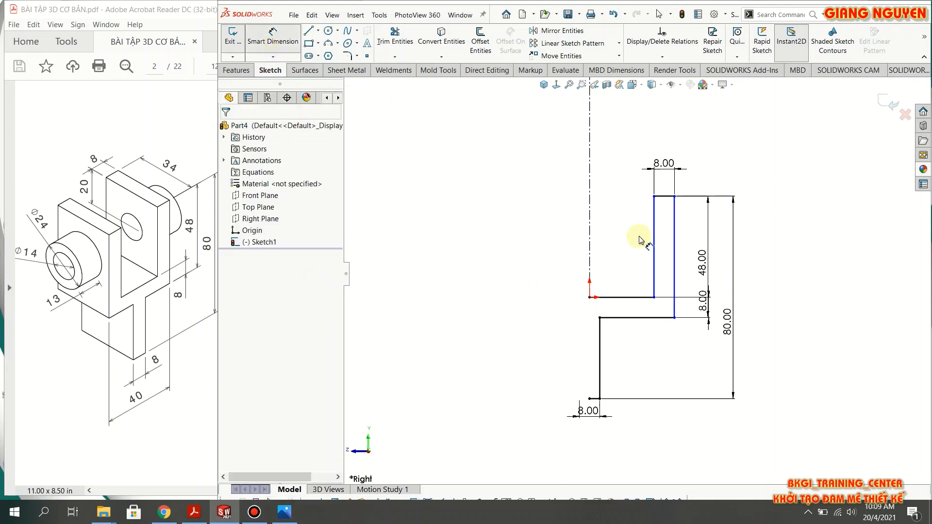
{"action": "left_click", "coordinate": [674, 233]}
{"action": "left_click", "coordinate": [590, 212]}
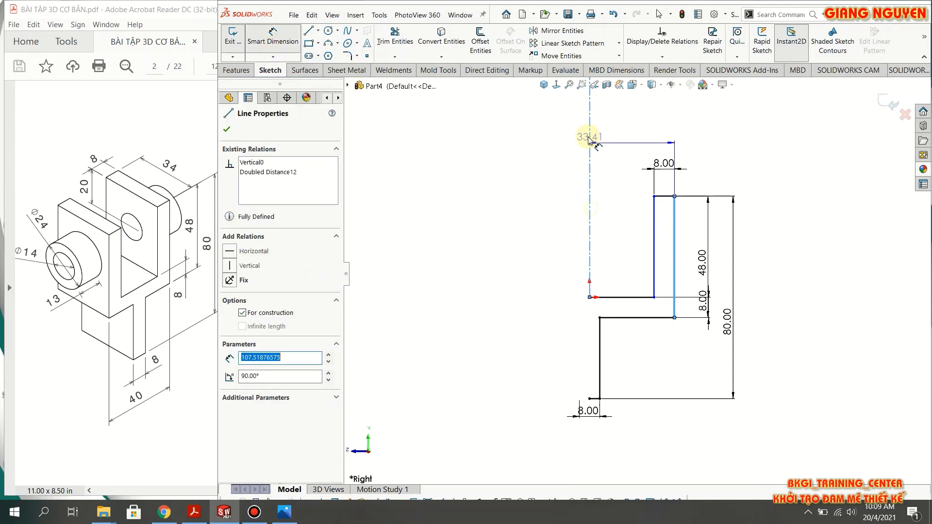
{"action": "left_click", "coordinate": [589, 130]}
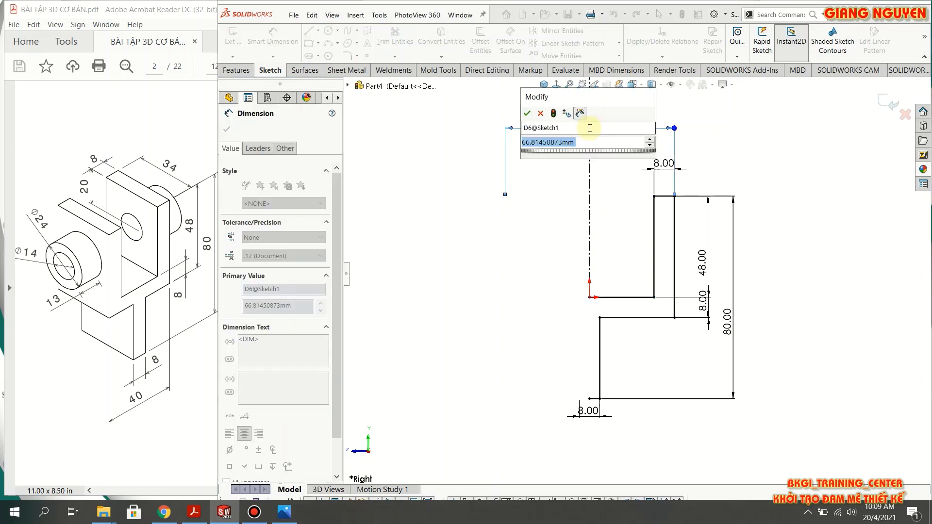
{"action": "type", "text": "20"}
{"action": "key", "text": "Return"}
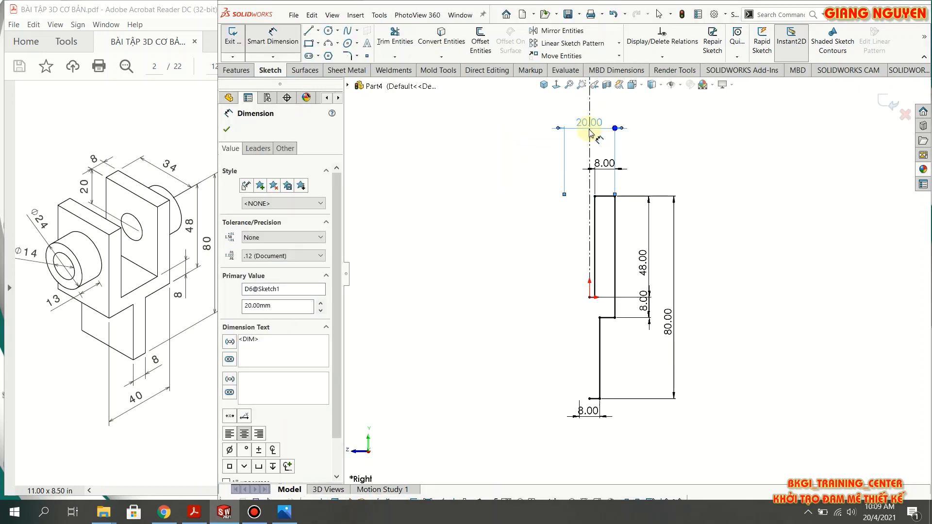
{"action": "double_click", "coordinate": [586, 124]}
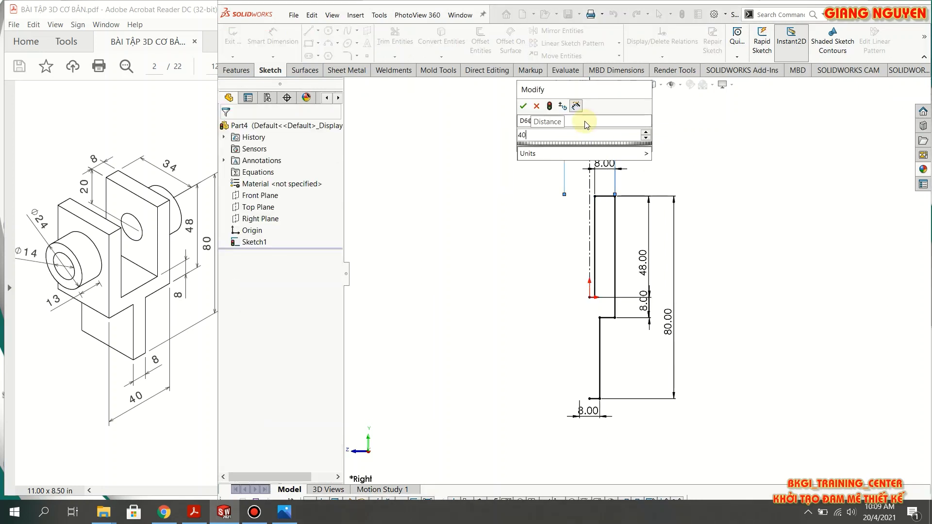
{"action": "type", "text": "40"}
{"action": "key", "text": "Return"}
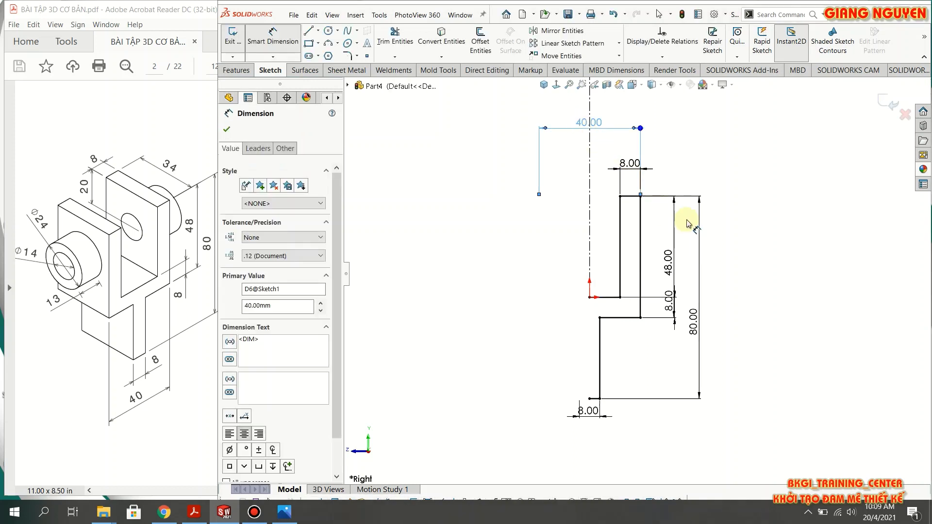
{"action": "left_click", "coordinate": [803, 230]}
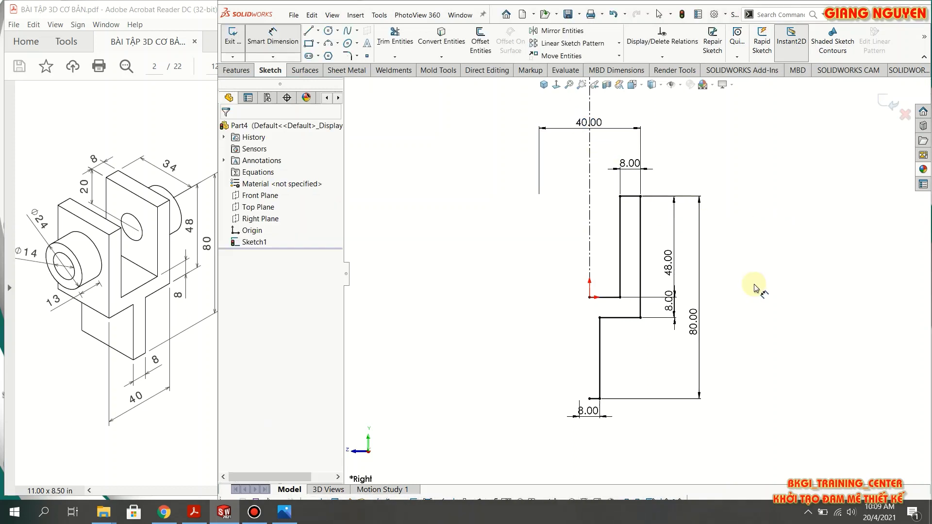
- Mirror all half-profile lines about the centerline and exit Sketch1
{"action": "left_click", "coordinate": [553, 32]}
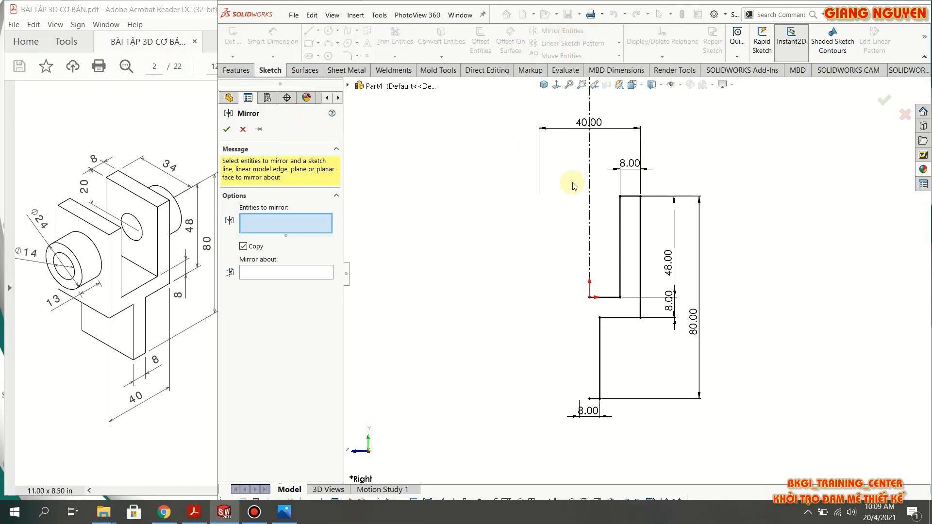
{"action": "mouse_move", "coordinate": [572, 182]}
{"action": "left_mouse_down"}
{"action": "mouse_move", "coordinate": [651, 376]}
{"action": "mouse_move", "coordinate": [652, 418]}
{"action": "left_mouse_up"}
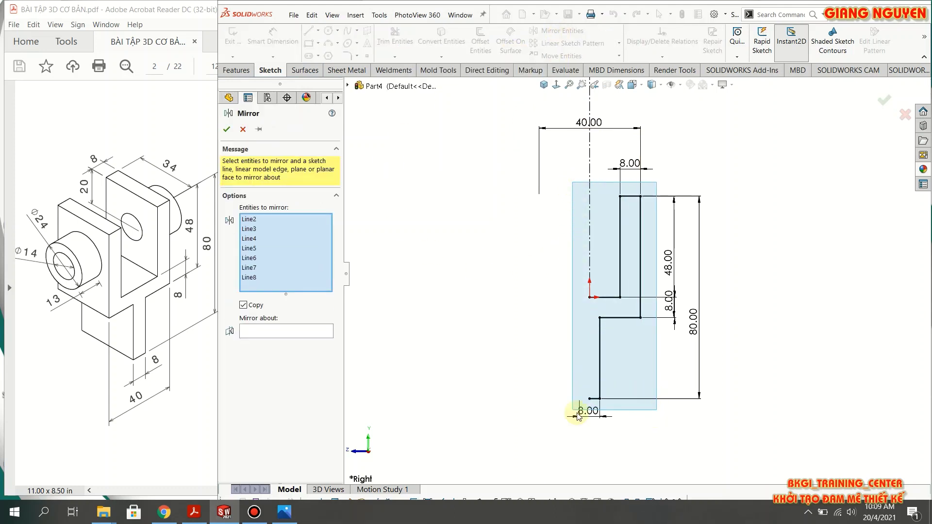
{"action": "left_click", "coordinate": [275, 331]}
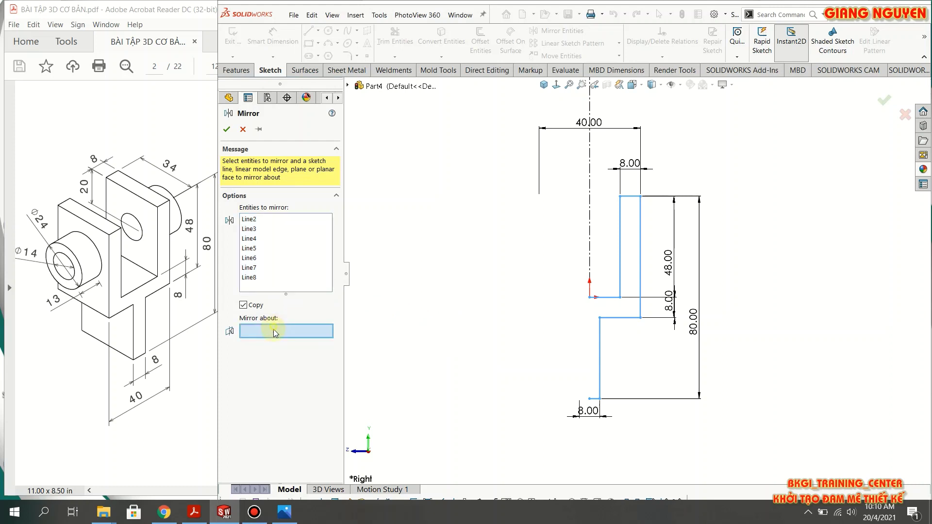
{"action": "left_click", "coordinate": [589, 239]}
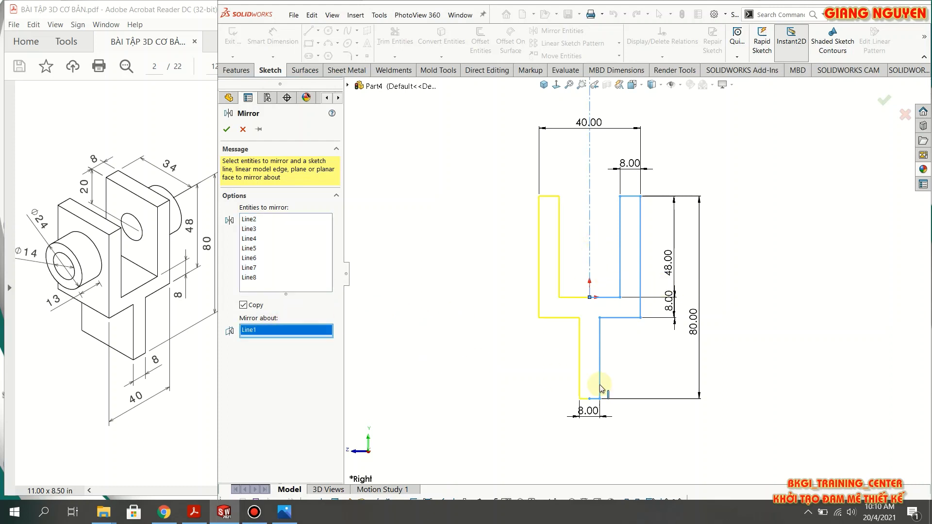
{"action": "left_click", "coordinate": [228, 130]}
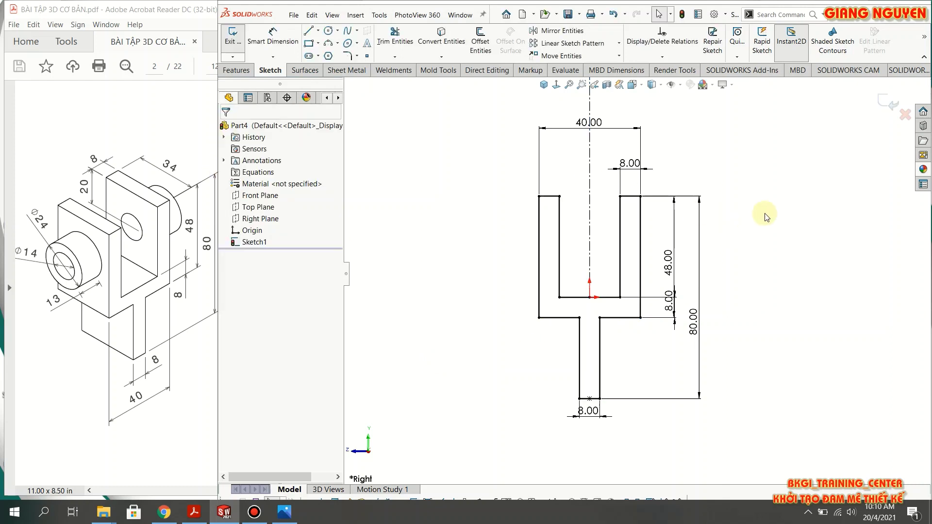
{"action": "left_click", "coordinate": [884, 101]}
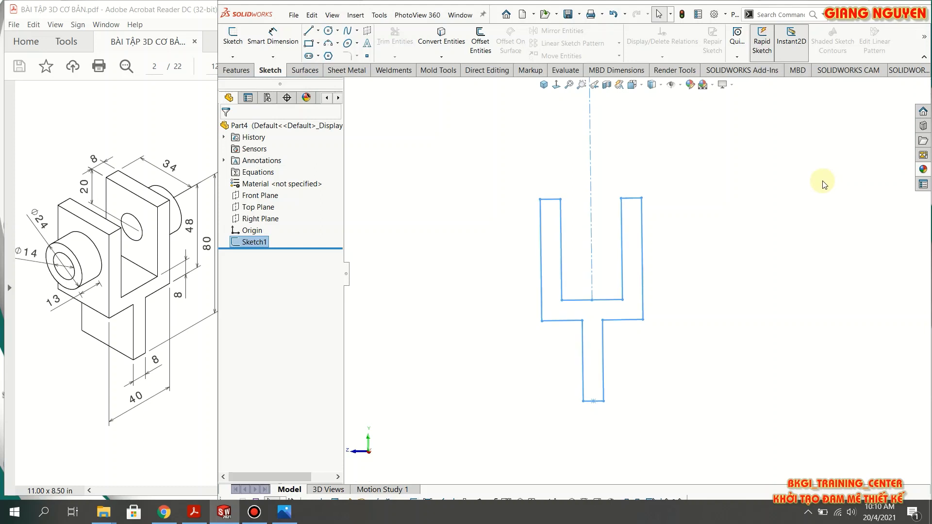
- Extrude Sketch1 Mid Plane to a 34 mm depth, viewed in isometric
{"action": "key", "text": "ctrl+7"}
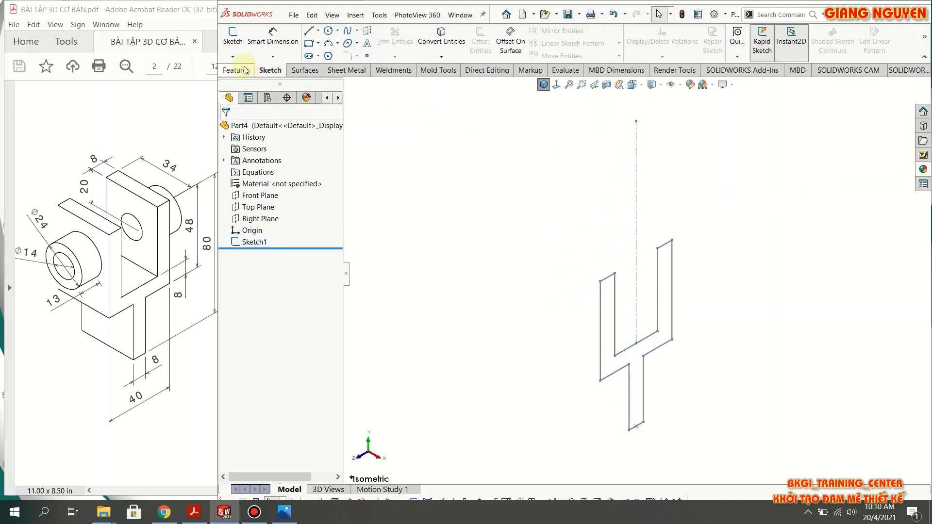
{"action": "left_click", "coordinate": [246, 71]}
{"action": "left_click", "coordinate": [238, 41]}
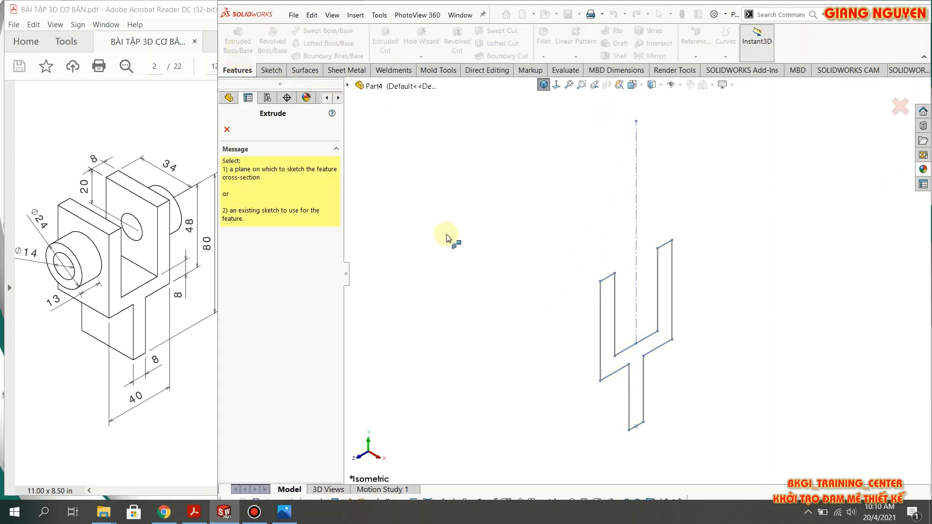
{"action": "left_click", "coordinate": [602, 297]}
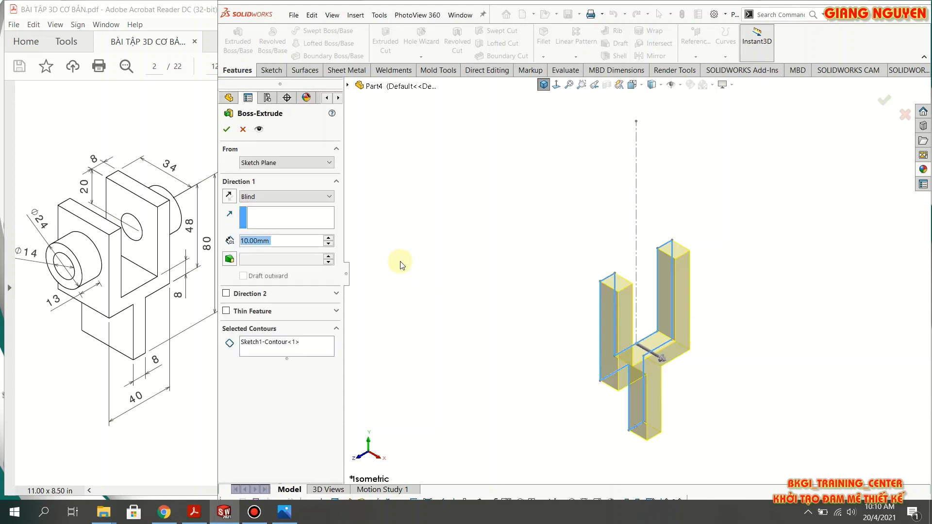
{"action": "left_click", "coordinate": [284, 196]}
{"action": "left_click", "coordinate": [291, 246]}
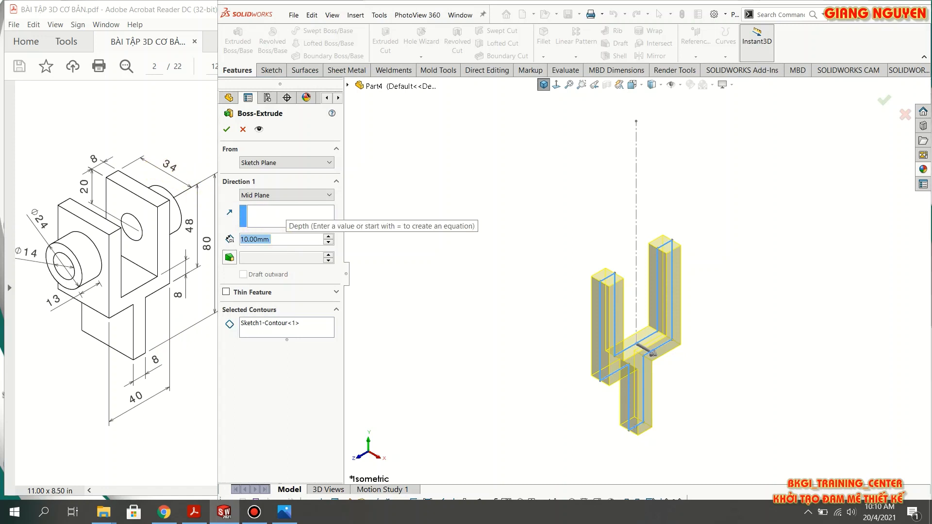
{"action": "type", "text": "34"}
{"action": "left_click", "coordinate": [284, 389]}
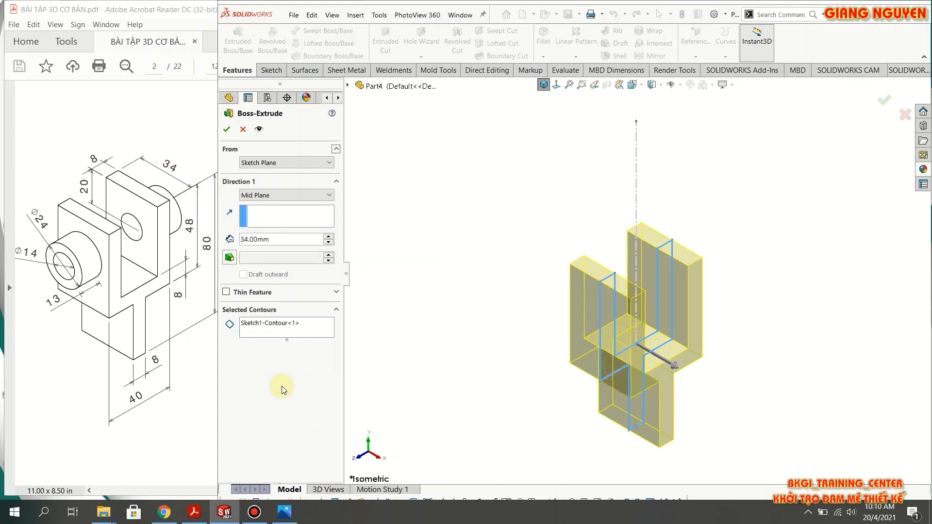
{"action": "left_click", "coordinate": [227, 131]}
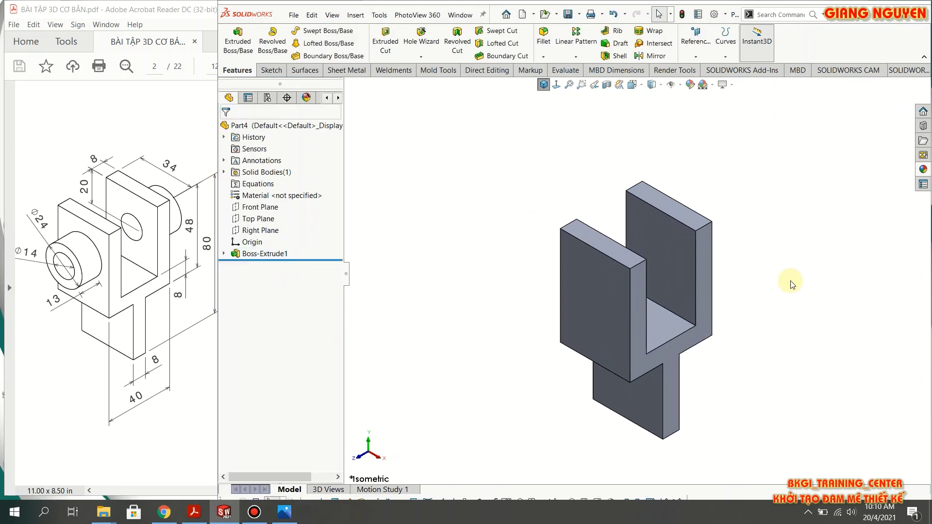
- Assign Plain Carbon Steel as the part's material
{"action": "key", "text": "f"}
{"action": "right_click", "coordinate": [270, 196]}
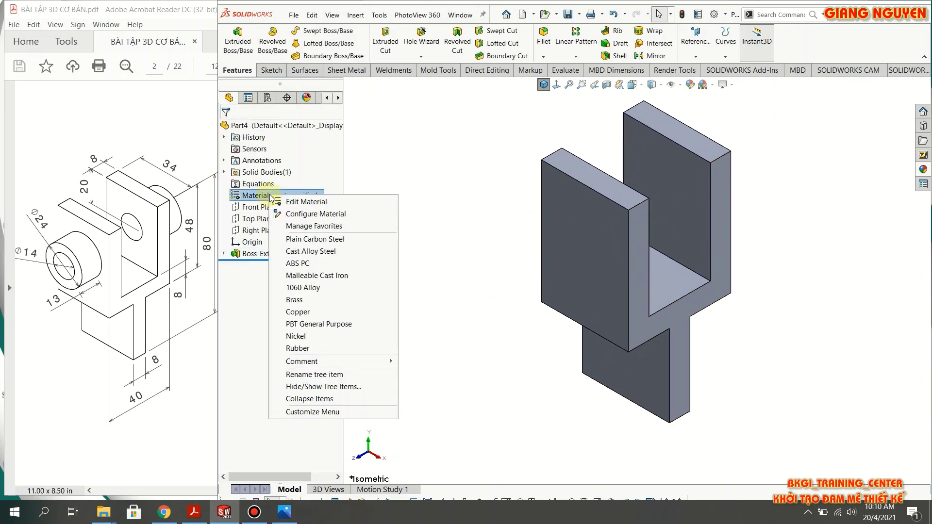
{"action": "left_click", "coordinate": [313, 239]}
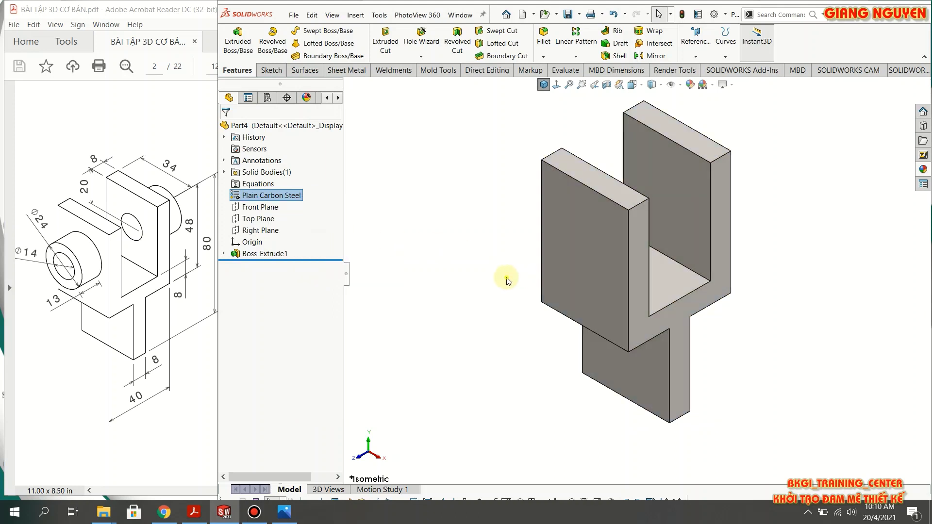
{"action": "left_click", "coordinate": [506, 281]}
{"action": "scroll", "coordinate": [786, 200], "scroll_direction": "down", "scroll_amount": 1}
{"action": "key", "text": "f"}
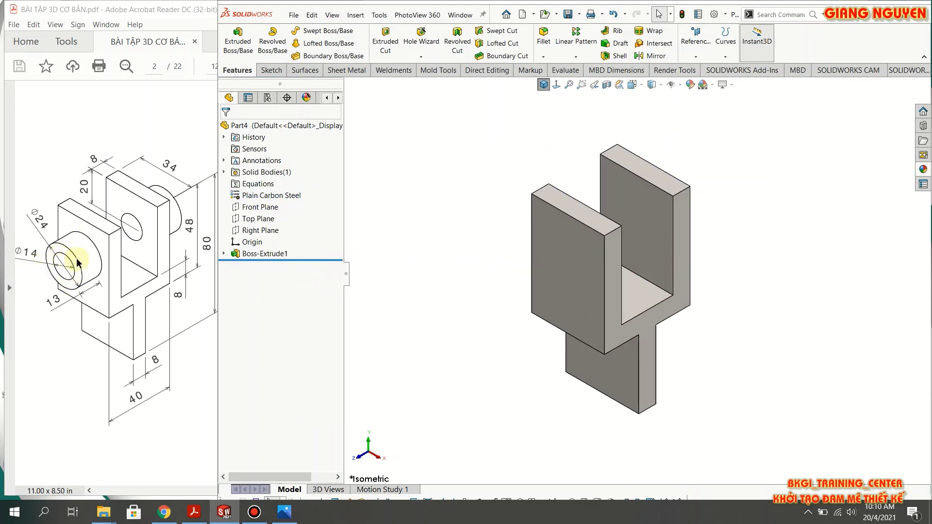
- Sketch a circle on the left side plate's face, aligned vertically with the origin
{"action": "left_click", "coordinate": [579, 257]}
{"action": "left_click", "coordinate": [621, 230]}
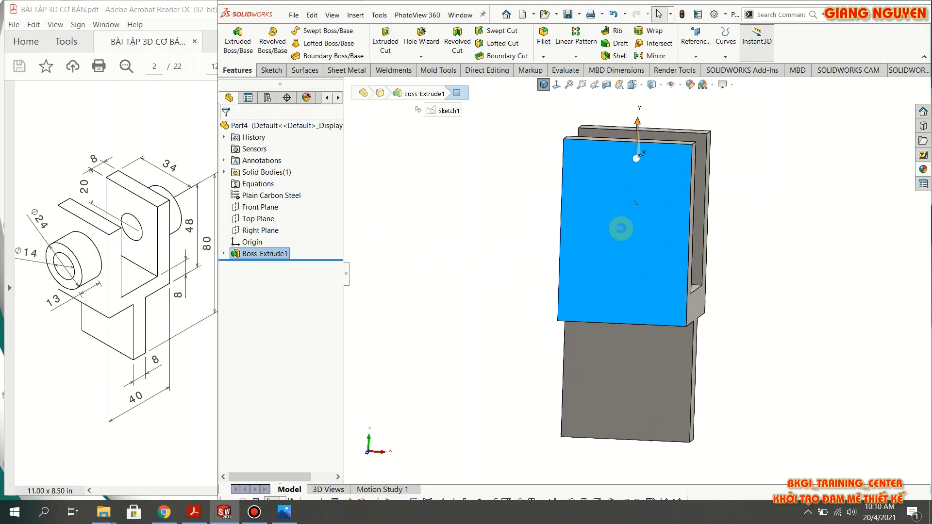
{"action": "left_click", "coordinate": [328, 33]}
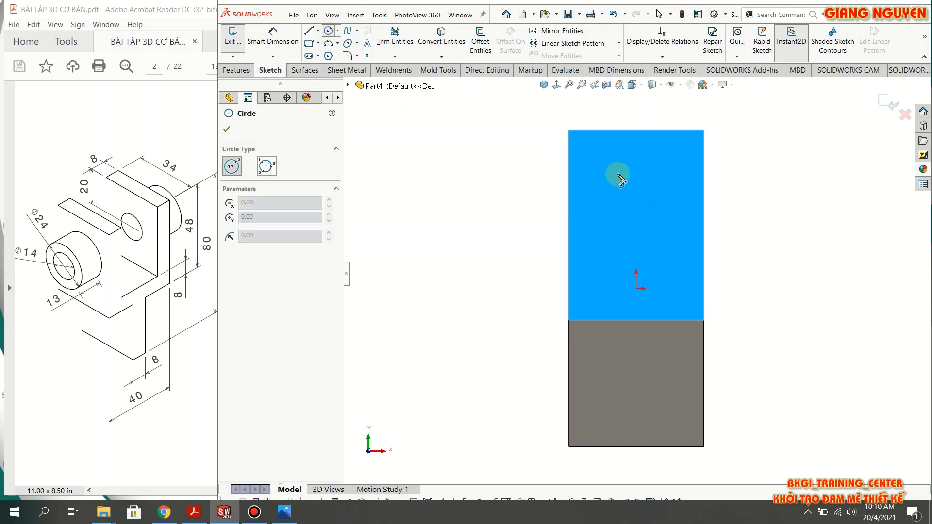
{"action": "left_click", "coordinate": [636, 182]}
{"action": "left_click", "coordinate": [651, 160]}
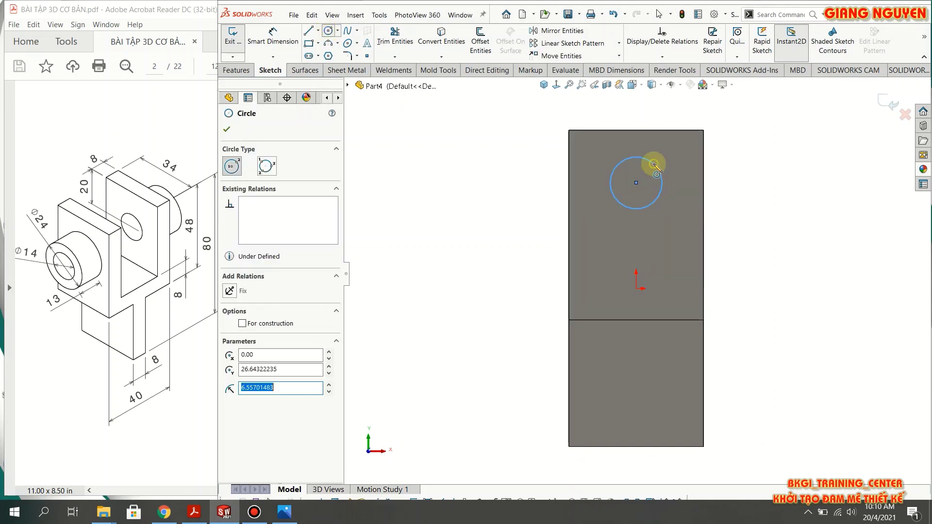
{"action": "key", "text": "Escape"}
{"action": "left_click", "coordinate": [636, 182]}
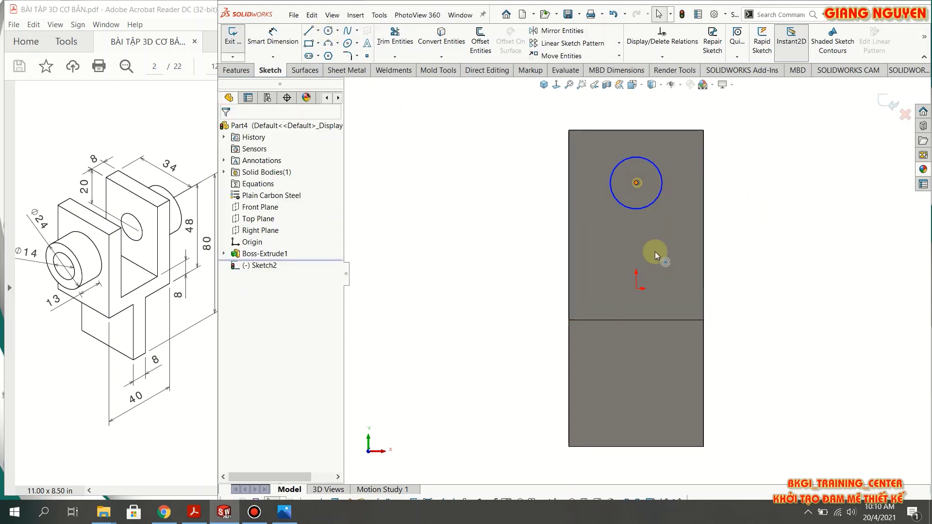
{"action": "left_click", "coordinate": [636, 287]}
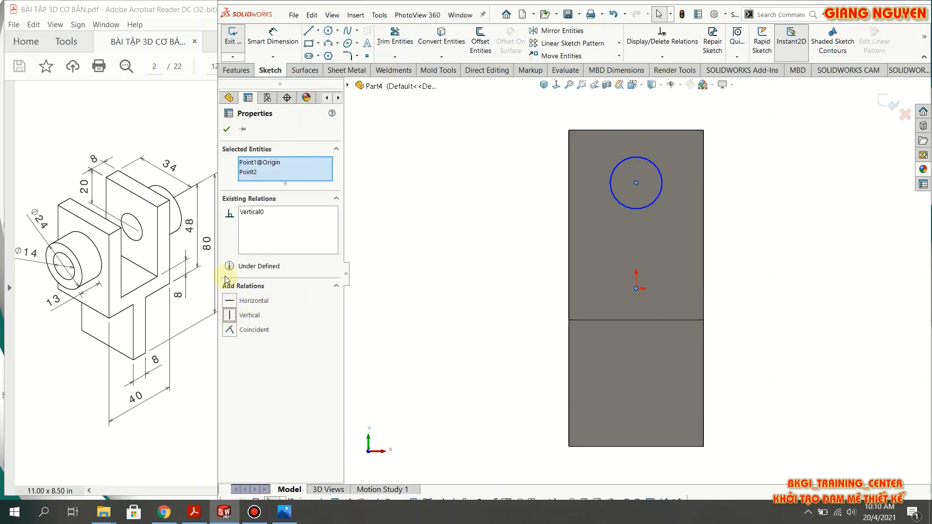
{"action": "key", "text": "Escape"}
- Dimension the circle 20 mm below the plate's top edge with a 24 mm diameter
{"action": "left_click", "coordinate": [272, 36]}
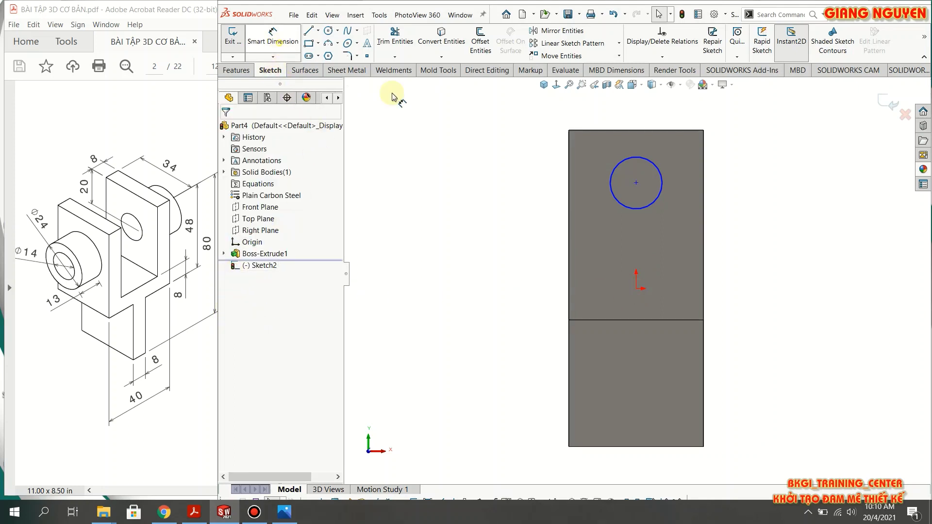
{"action": "left_click", "coordinate": [642, 130]}
{"action": "left_click", "coordinate": [636, 183]}
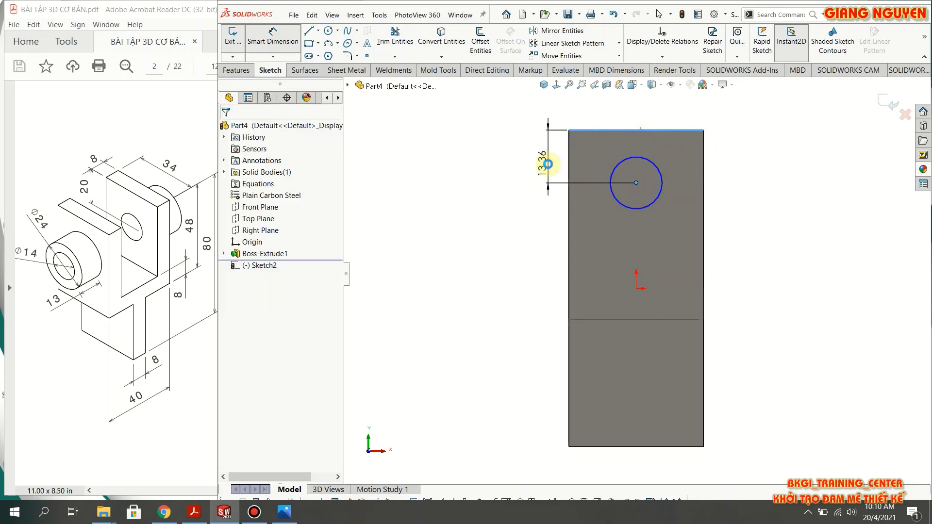
{"action": "left_click", "coordinate": [549, 165]}
{"action": "type", "text": "20"}
{"action": "key", "text": "Return"}
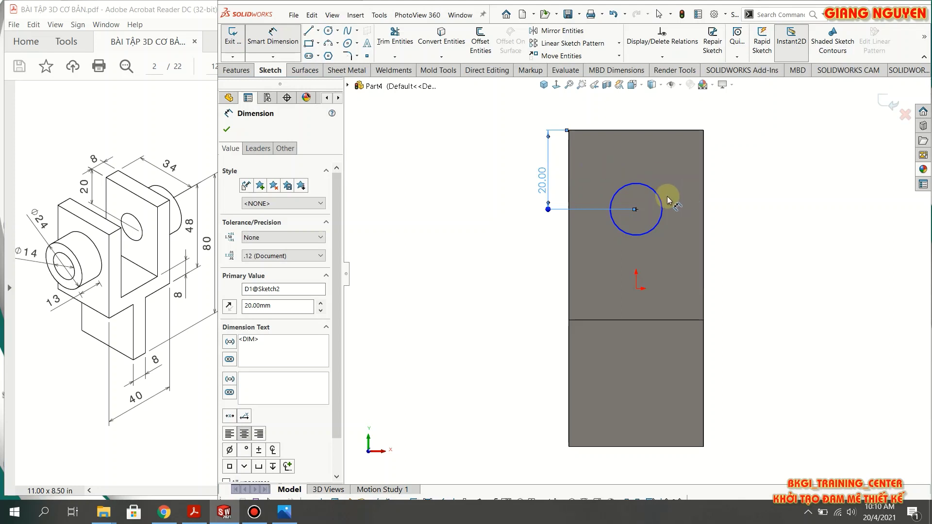
{"action": "left_click", "coordinate": [662, 200]}
{"action": "left_click", "coordinate": [730, 155]}
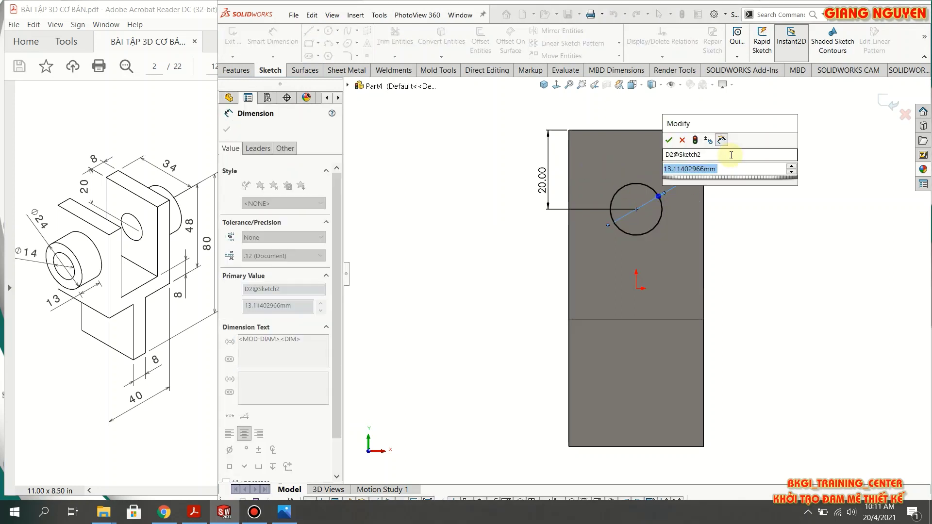
{"action": "type", "text": "24"}
{"action": "key", "text": "Return"}
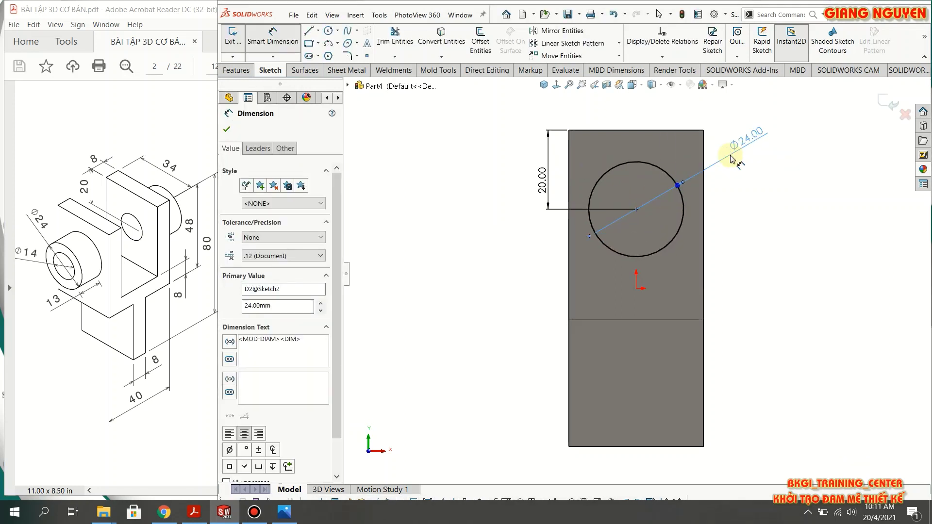
{"action": "key", "text": "Escape"}
- Extrude the Ø24 circle 13 mm blind into a cylindrical boss
{"action": "left_click", "coordinate": [237, 70]}
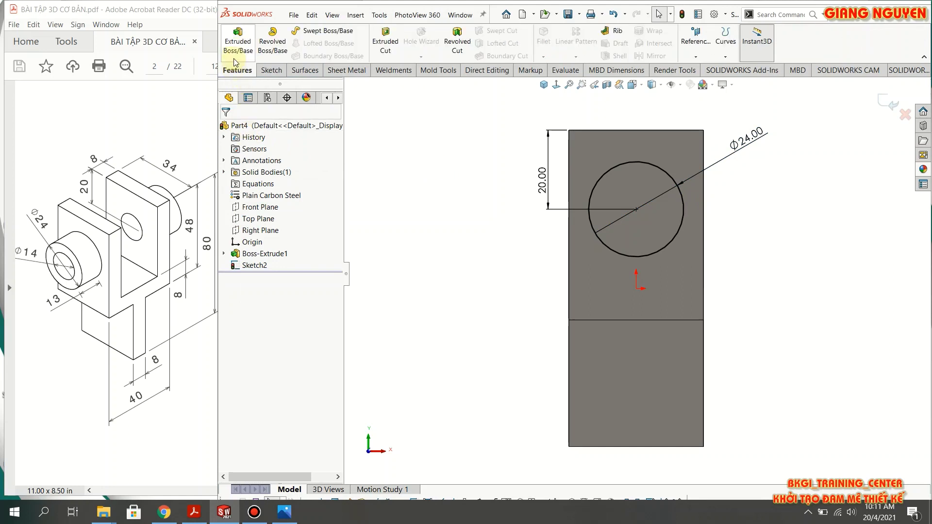
{"action": "left_click", "coordinate": [238, 46]}
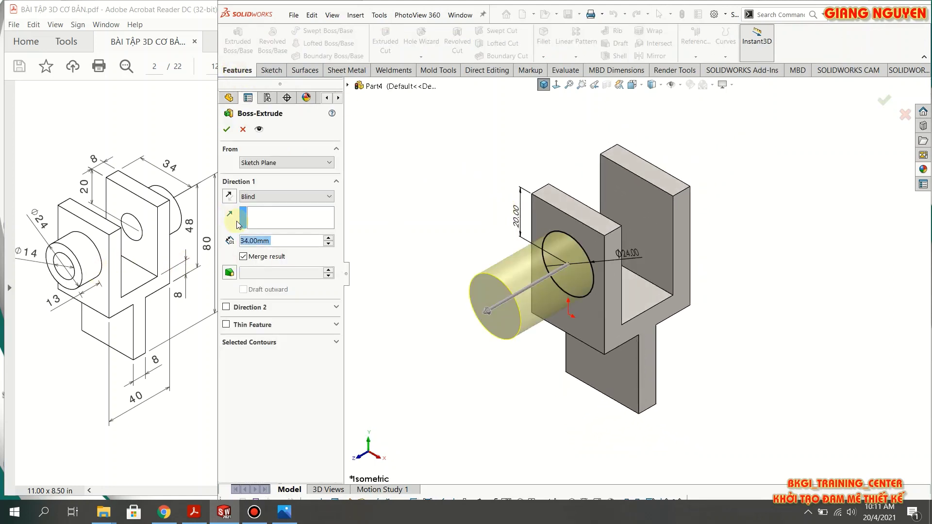
{"action": "type", "text": "13"}
{"action": "key", "text": "Return"}
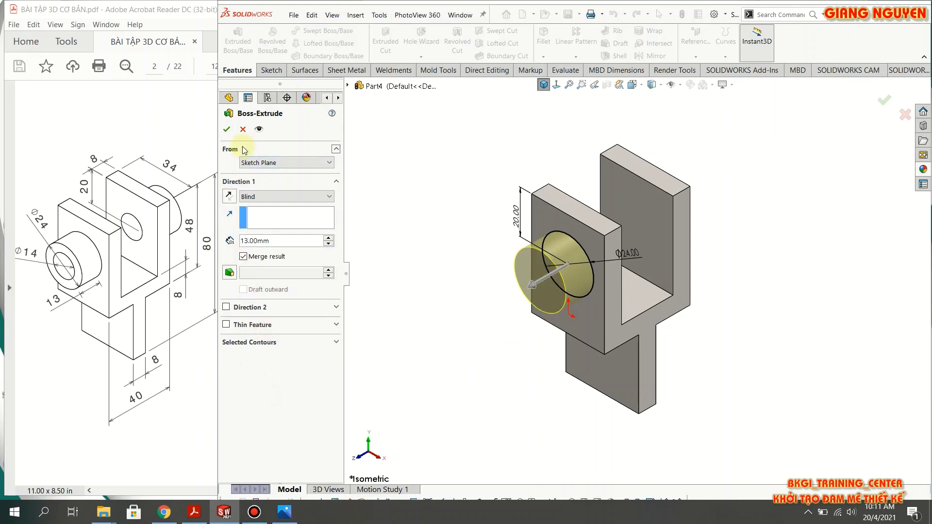
{"action": "left_click", "coordinate": [228, 129]}
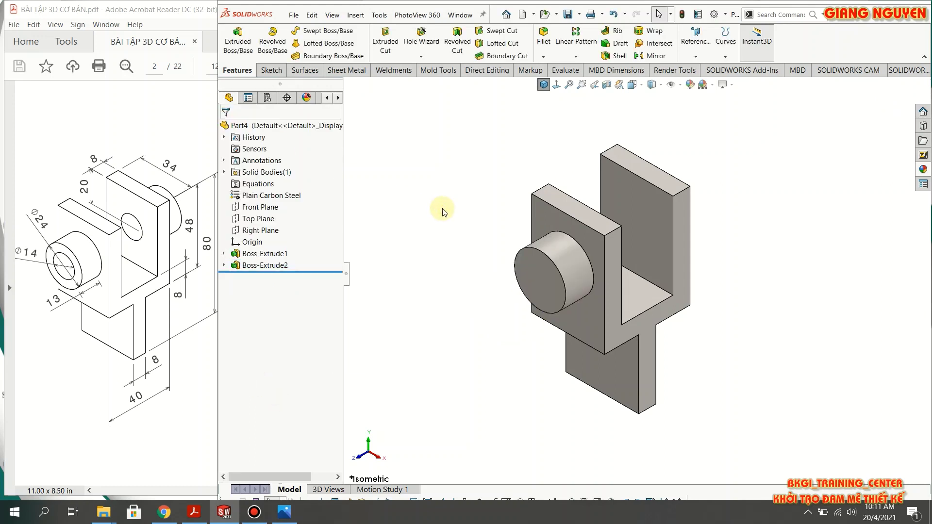
{"action": "left_click", "coordinate": [530, 276]}
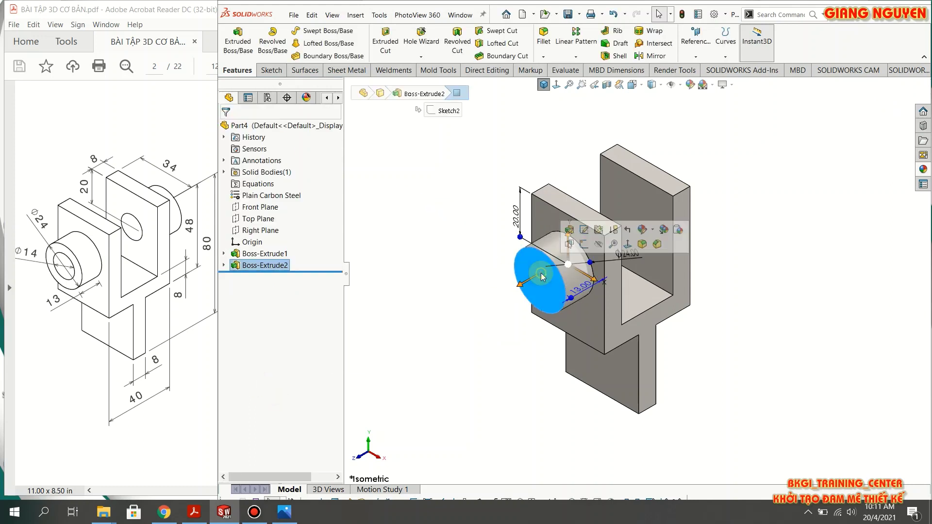
- Sketch a circle on the boss end face, offset 5 mm inside the Ø24 edge
{"action": "left_click", "coordinate": [583, 246]}
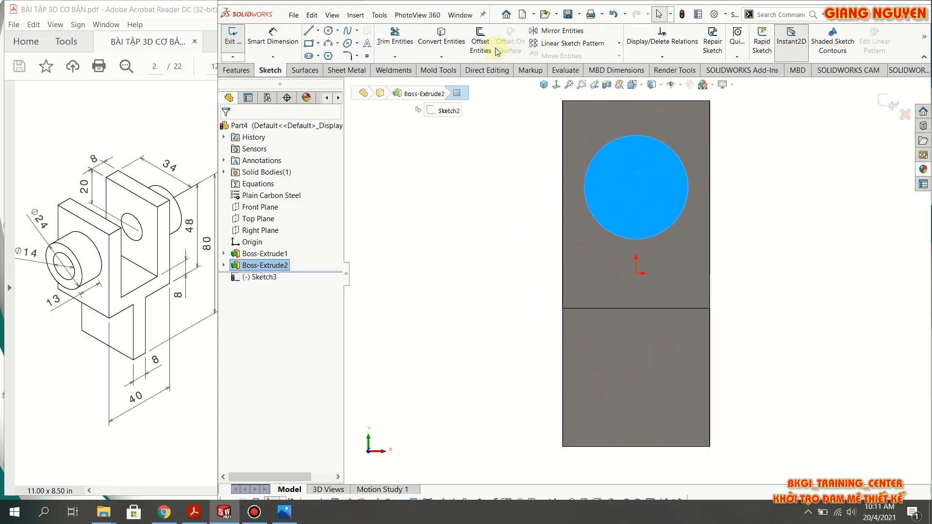
{"action": "left_click", "coordinate": [495, 48]}
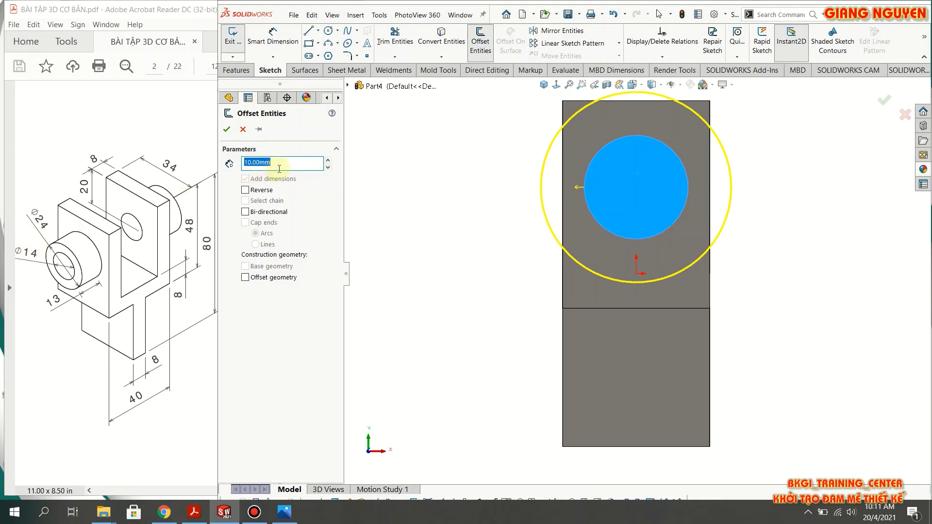
{"action": "type", "text": "5"}
{"action": "key", "text": "Return"}
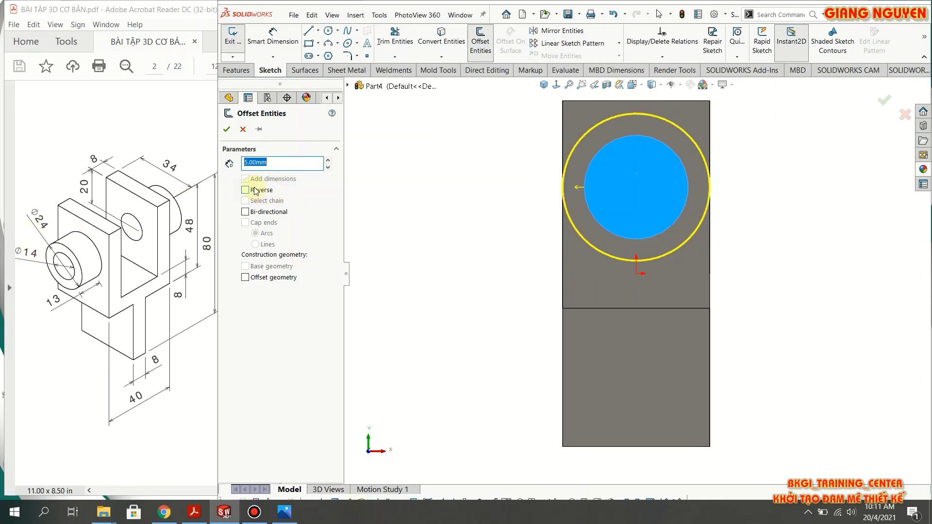
{"action": "left_click", "coordinate": [245, 191]}
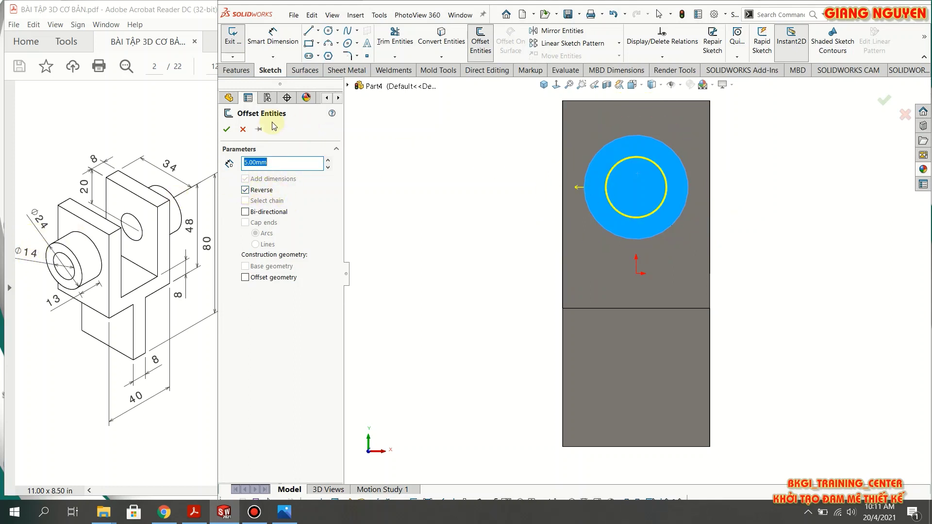
{"action": "left_click", "coordinate": [226, 130]}
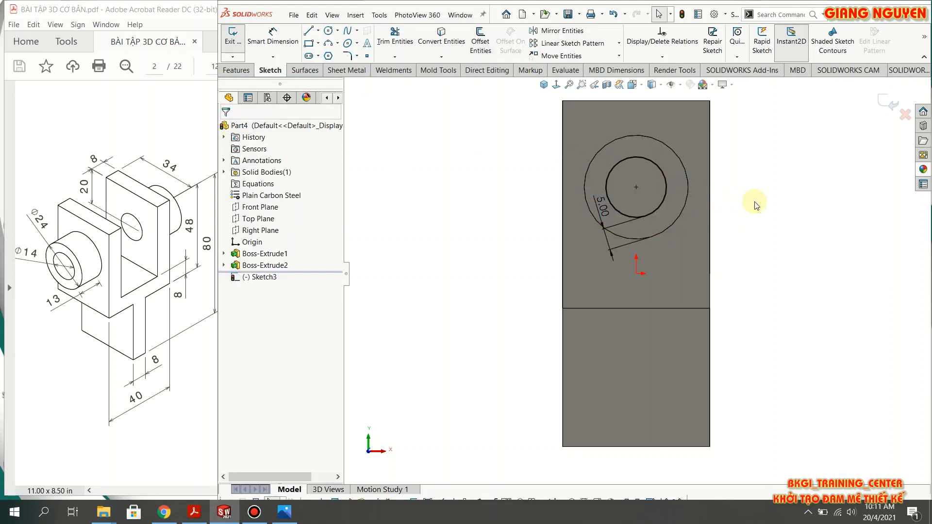
{"action": "key", "text": "ctrl+7"}
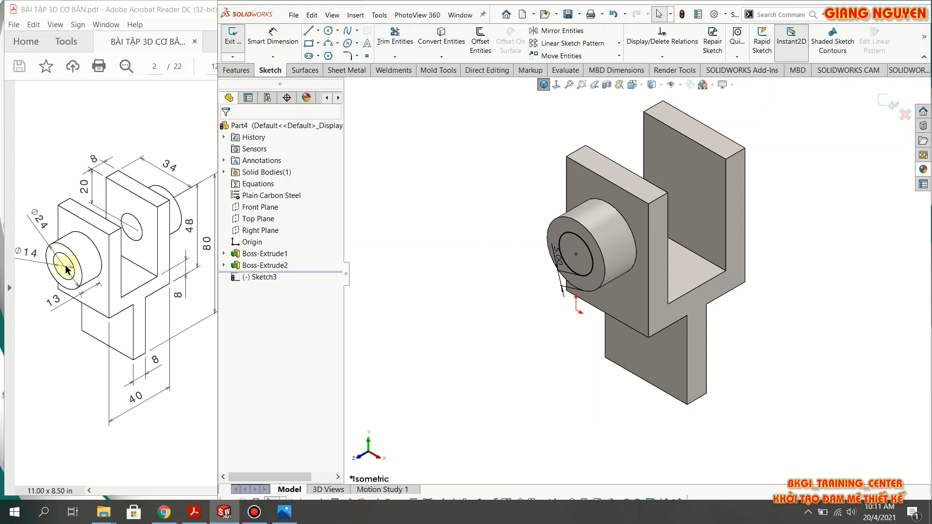
{"action": "scroll", "coordinate": [524, 170], "scroll_direction": "down", "scroll_amount": 1}
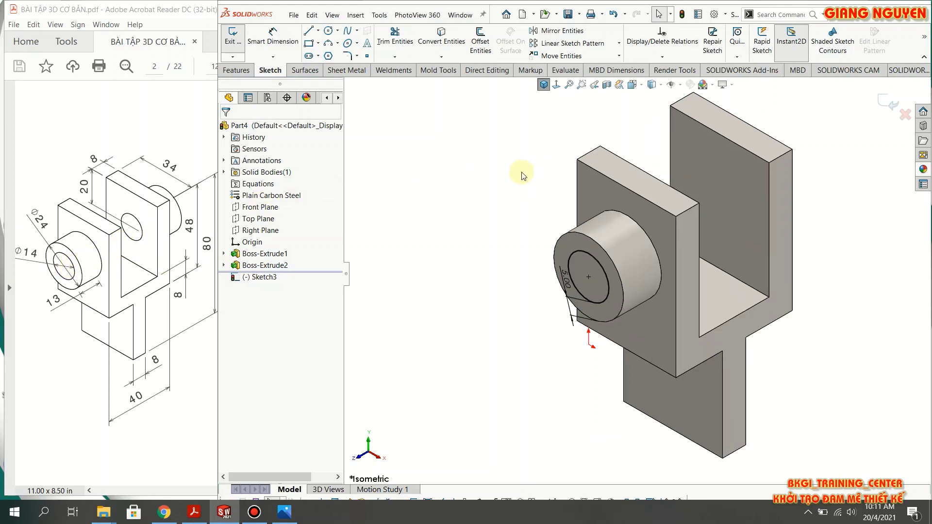
- Bore the Ø14 hole through the boss with an Up To Next extruded cut
{"action": "left_click", "coordinate": [238, 70]}
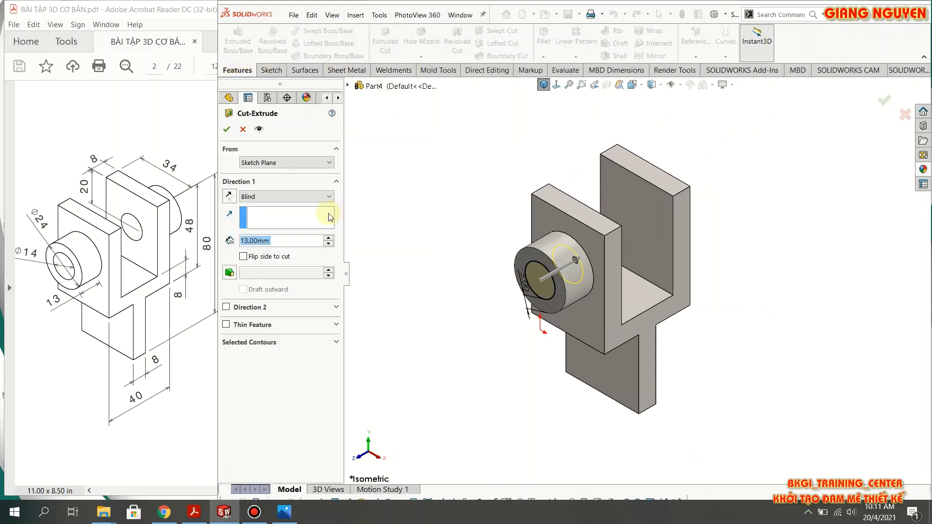
{"action": "middle_click_drag", "start_coordinate": [796, 302], "coordinate": [753, 322]}
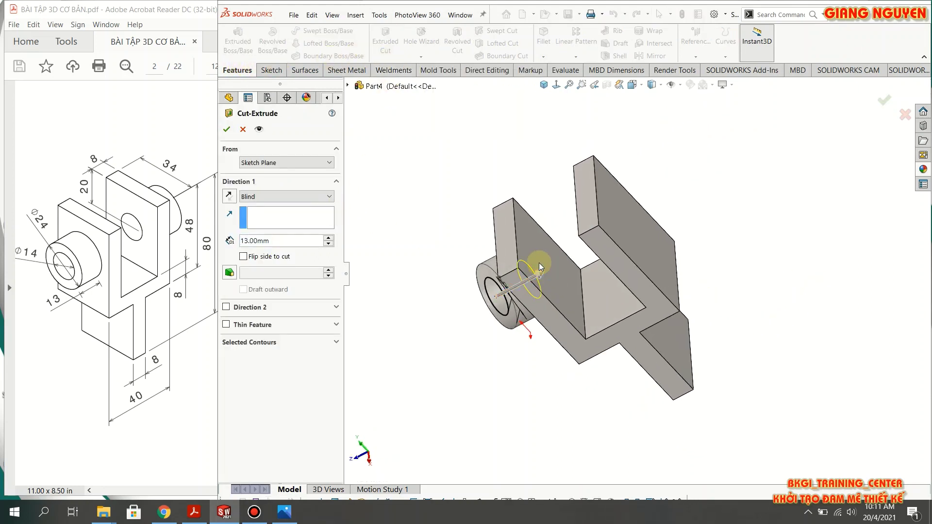
{"action": "left_click", "coordinate": [289, 197]}
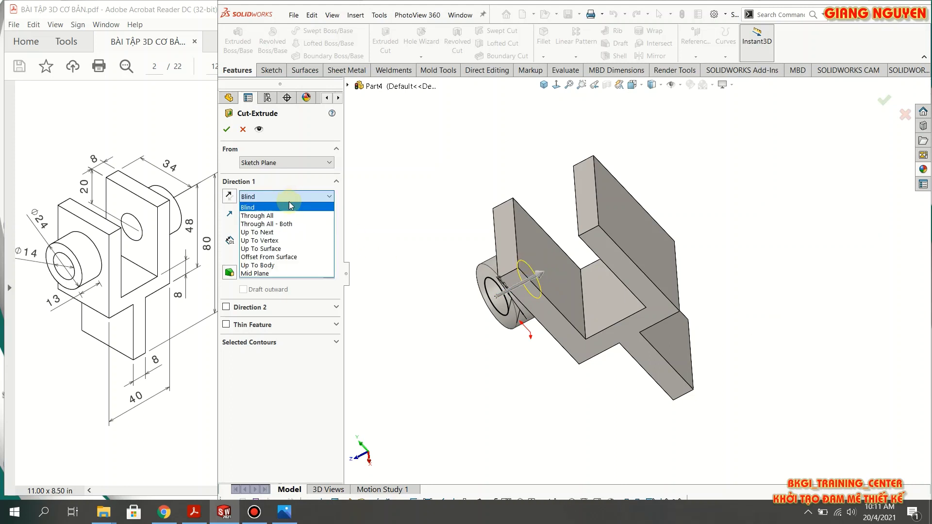
{"action": "left_click", "coordinate": [287, 233]}
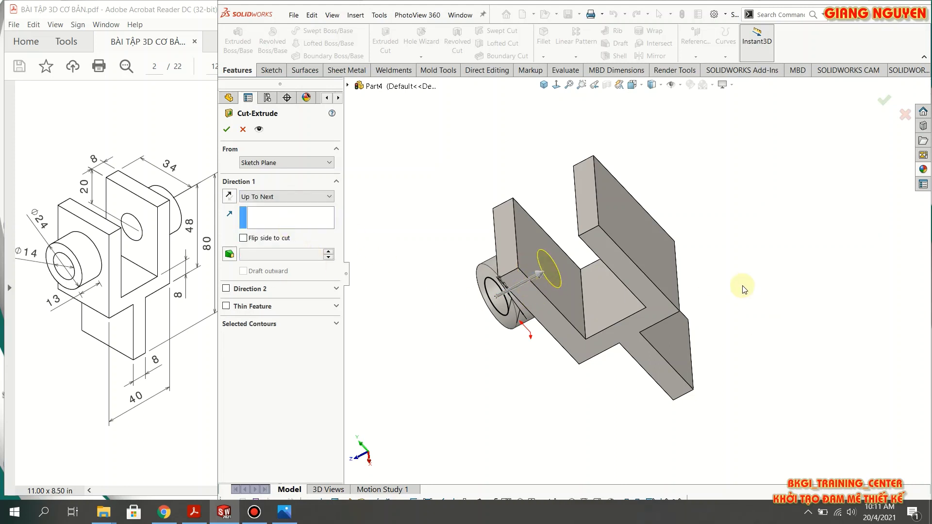
{"action": "mouse_move", "coordinate": [741, 285]}
{"action": "middle_mouse_down"}
{"action": "mouse_move", "coordinate": [828, 260]}
{"action": "mouse_move", "coordinate": [792, 264]}
{"action": "middle_mouse_up"}
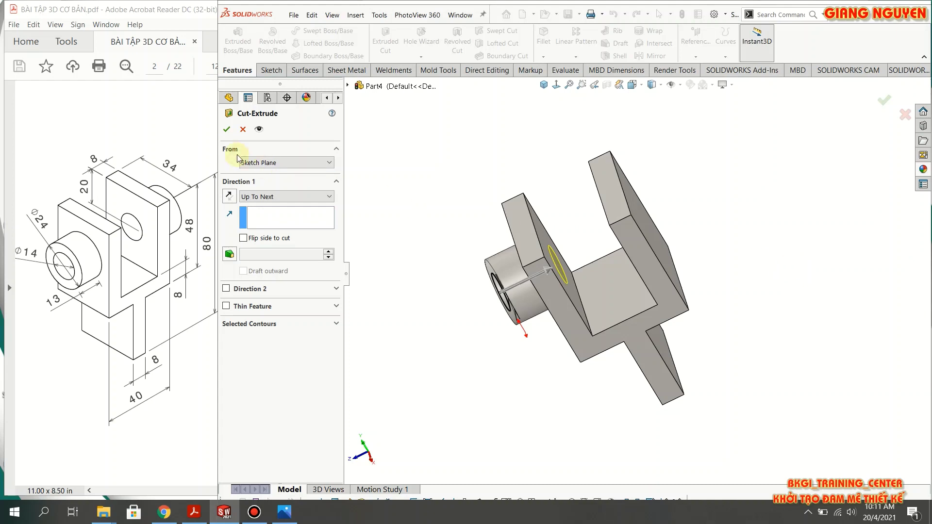
{"action": "left_click", "coordinate": [226, 130]}
{"action": "middle_click_drag", "start_coordinate": [746, 221], "coordinate": [823, 189]}
{"action": "key", "text": "ctrl+7"}
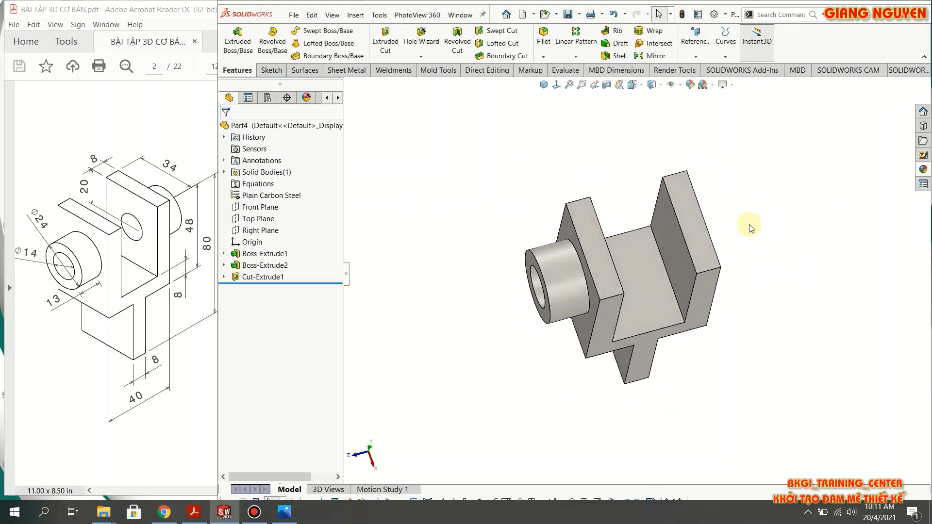
{"action": "middle_click_drag", "start_coordinate": [741, 241], "coordinate": [705, 256], "text": "ctrl"}
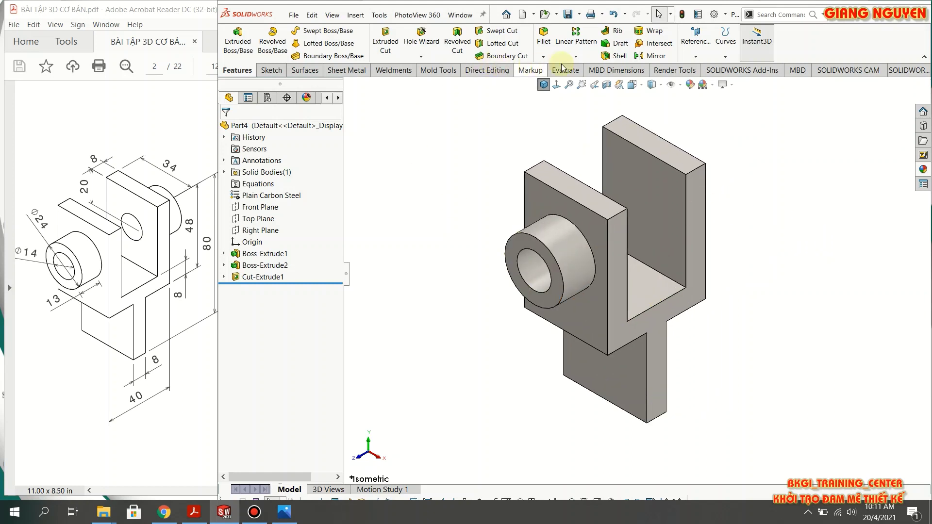
{"action": "left_click", "coordinate": [699, 57]}
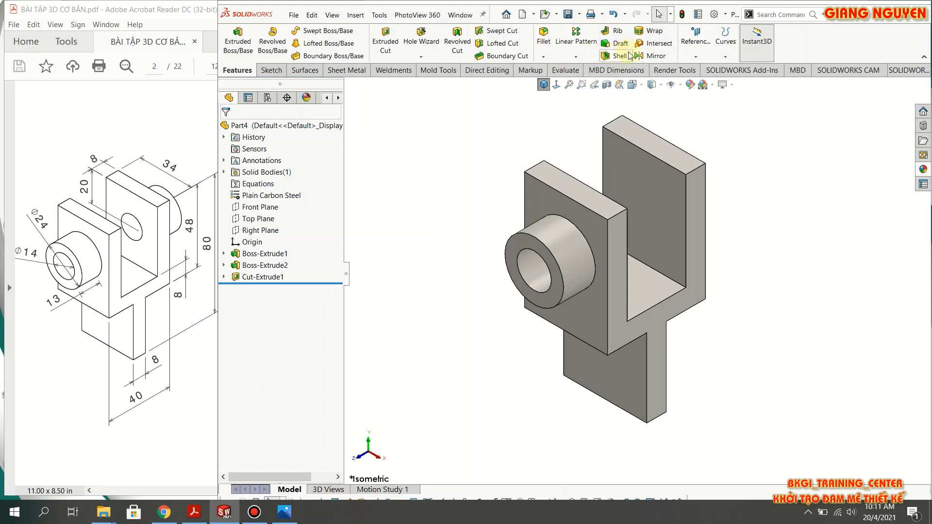
- Mirror Cut-Extrude1 and Boss-Extrude2 about the Front Plane to the other side plate
{"action": "left_click", "coordinate": [656, 56]}
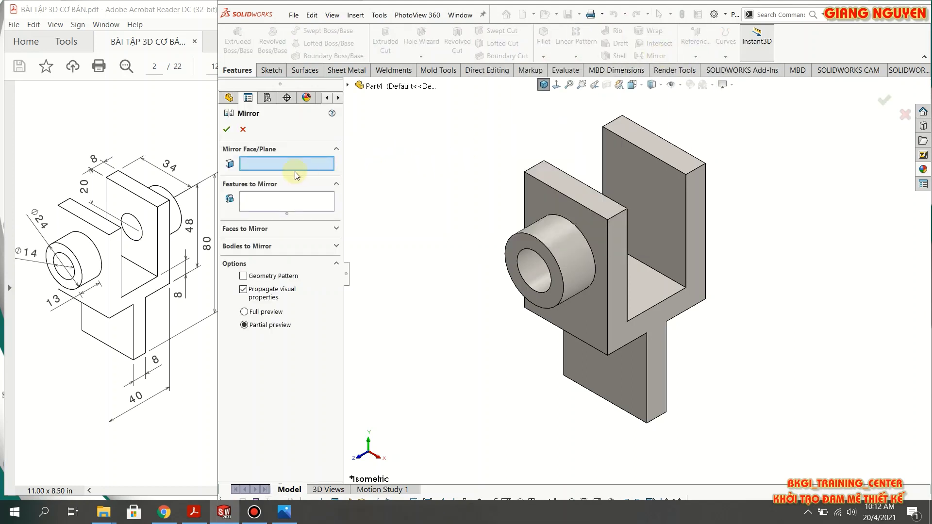
{"action": "left_click", "coordinate": [347, 87]}
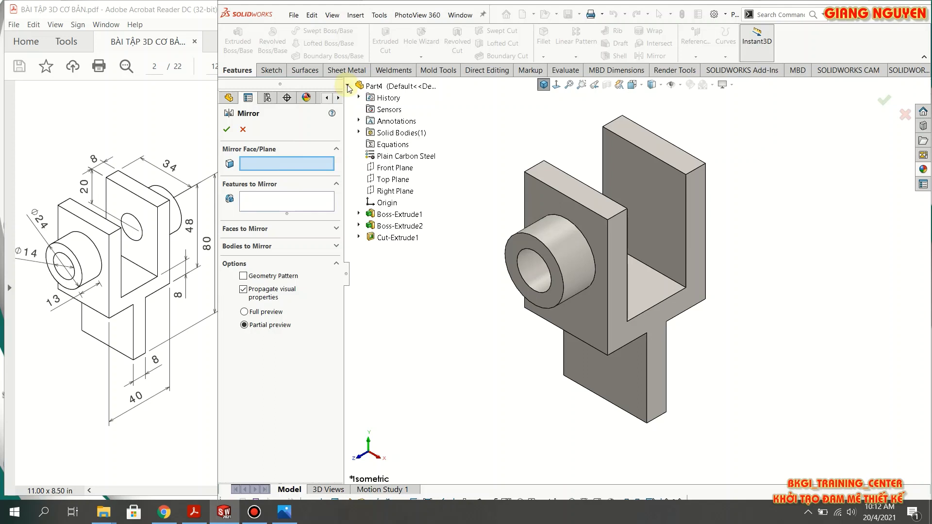
{"action": "left_click", "coordinate": [394, 168]}
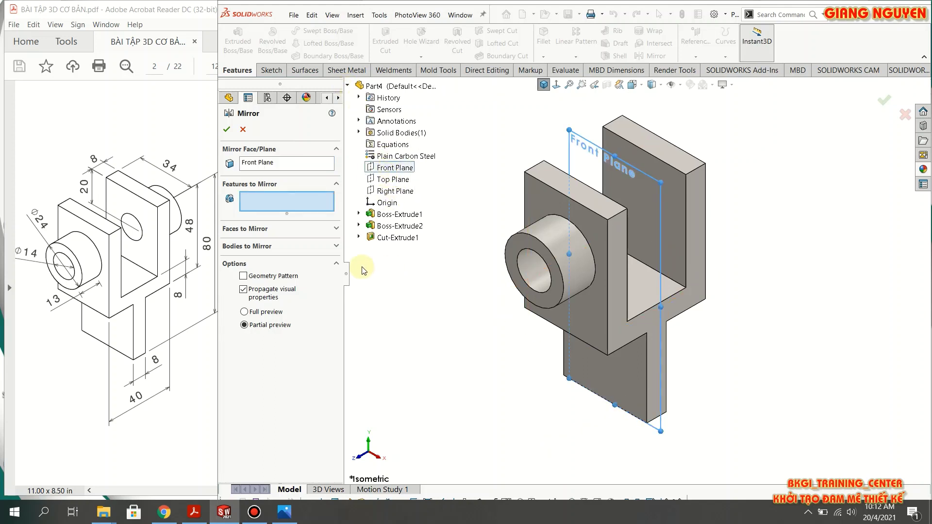
{"action": "left_click", "coordinate": [392, 238]}
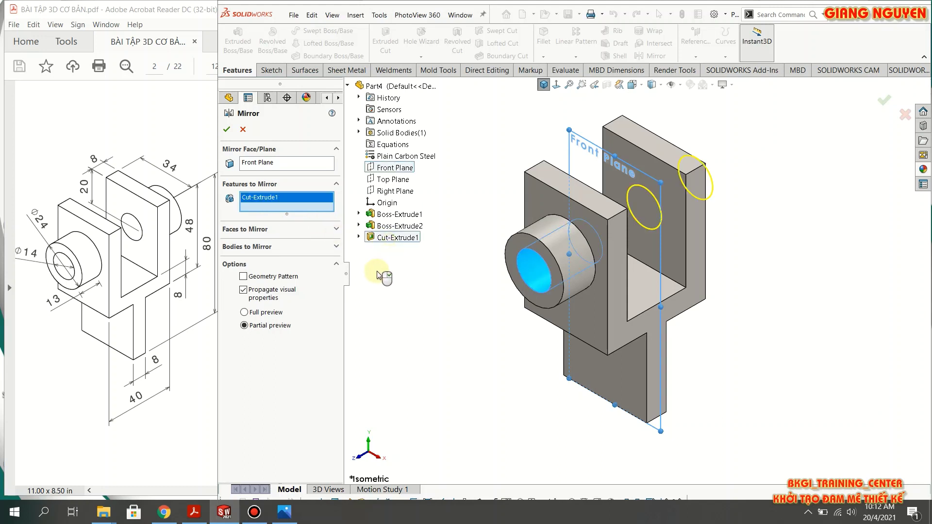
{"action": "left_click", "coordinate": [399, 226]}
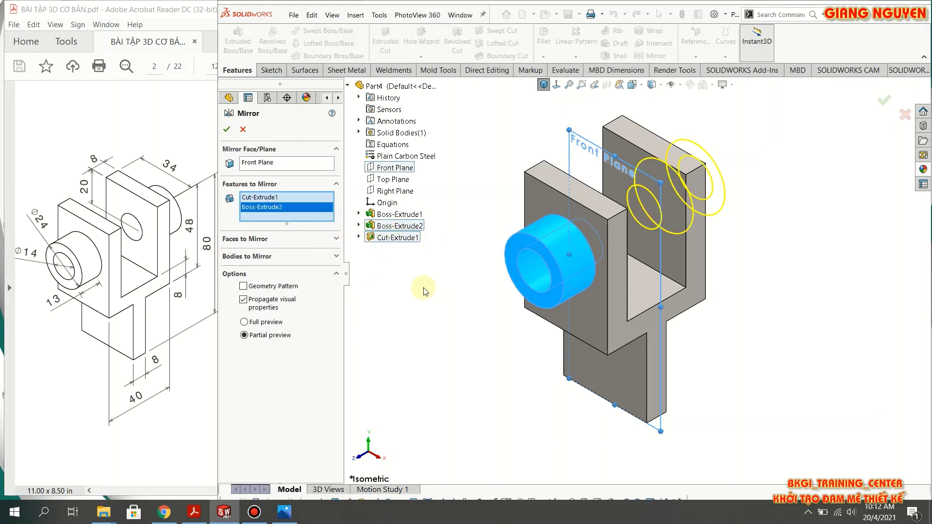
{"action": "middle_click_drag", "start_coordinate": [787, 290], "coordinate": [745, 298]}
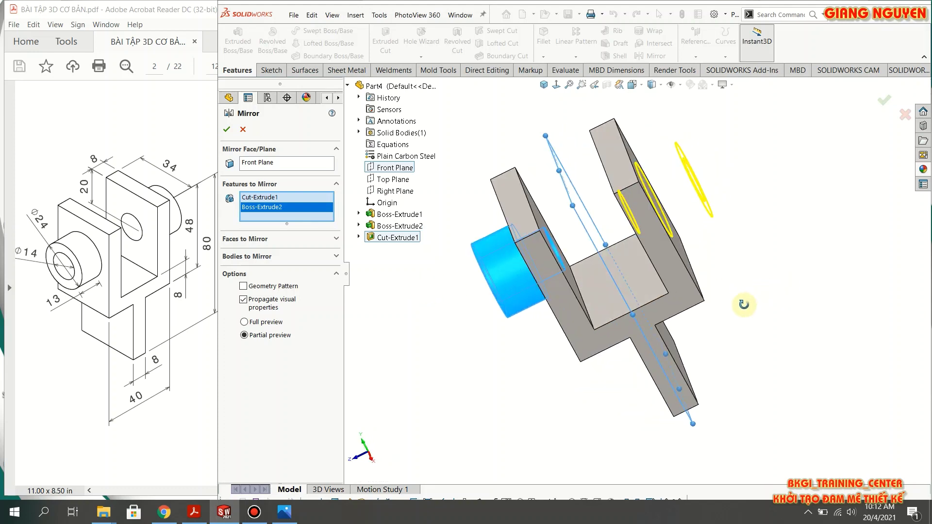
{"action": "key", "text": "Return"}
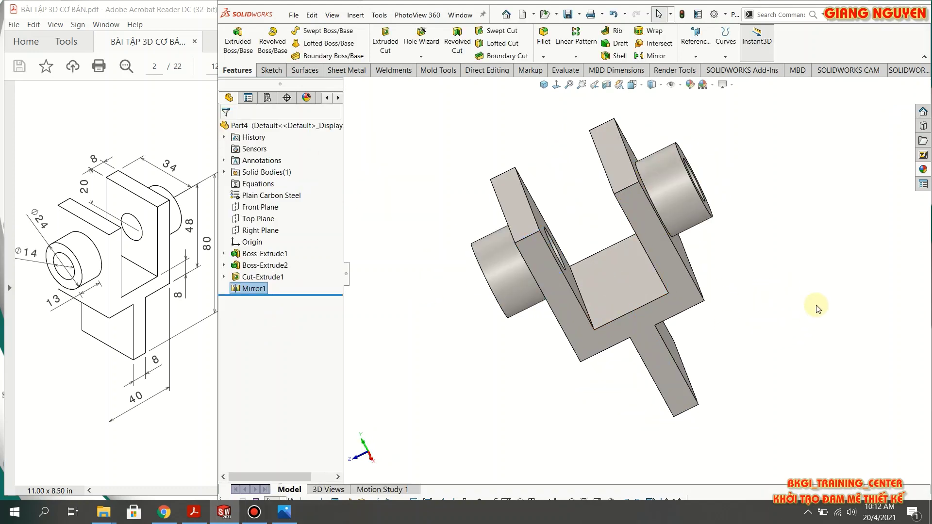
{"action": "key", "text": "ctrl+7"}
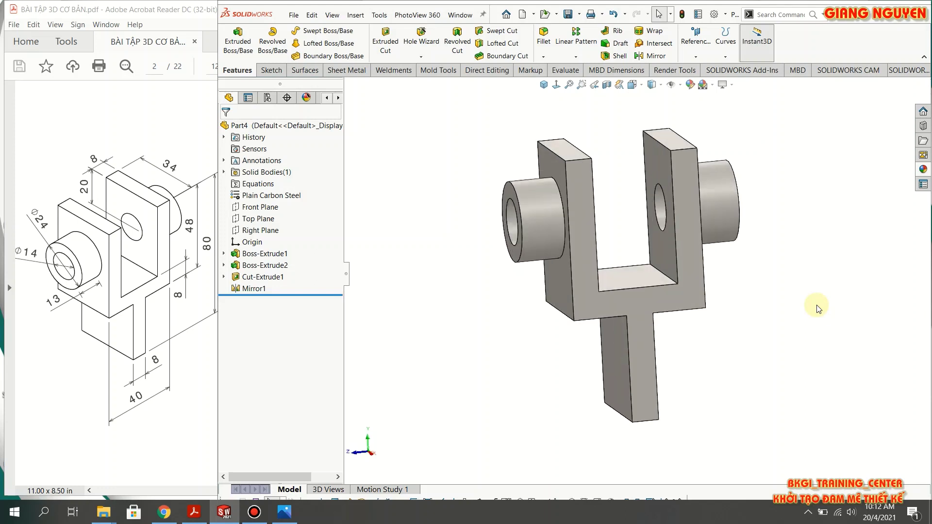